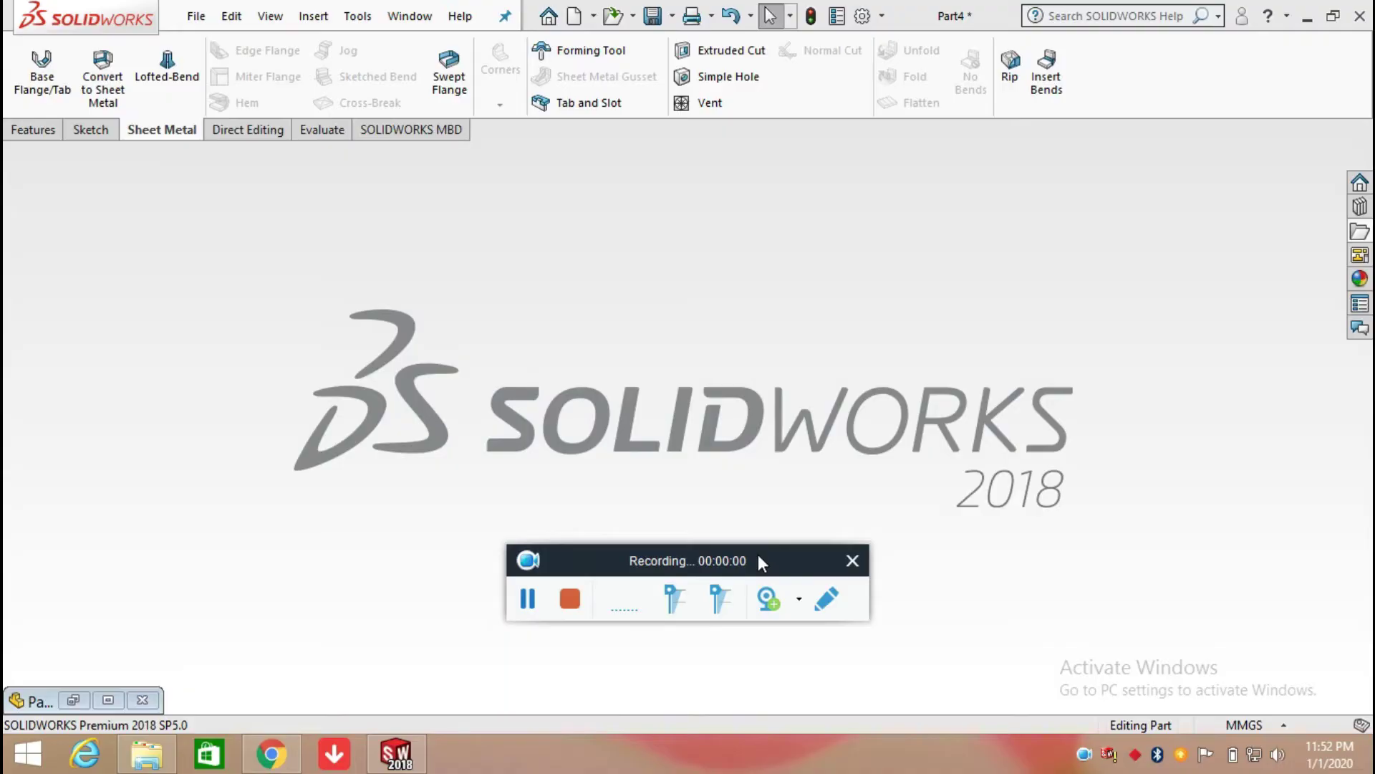
Restore the Part4 window showing the open-top Extrude-Thin1 box
left_click_drag(758, 554, 738, 770)
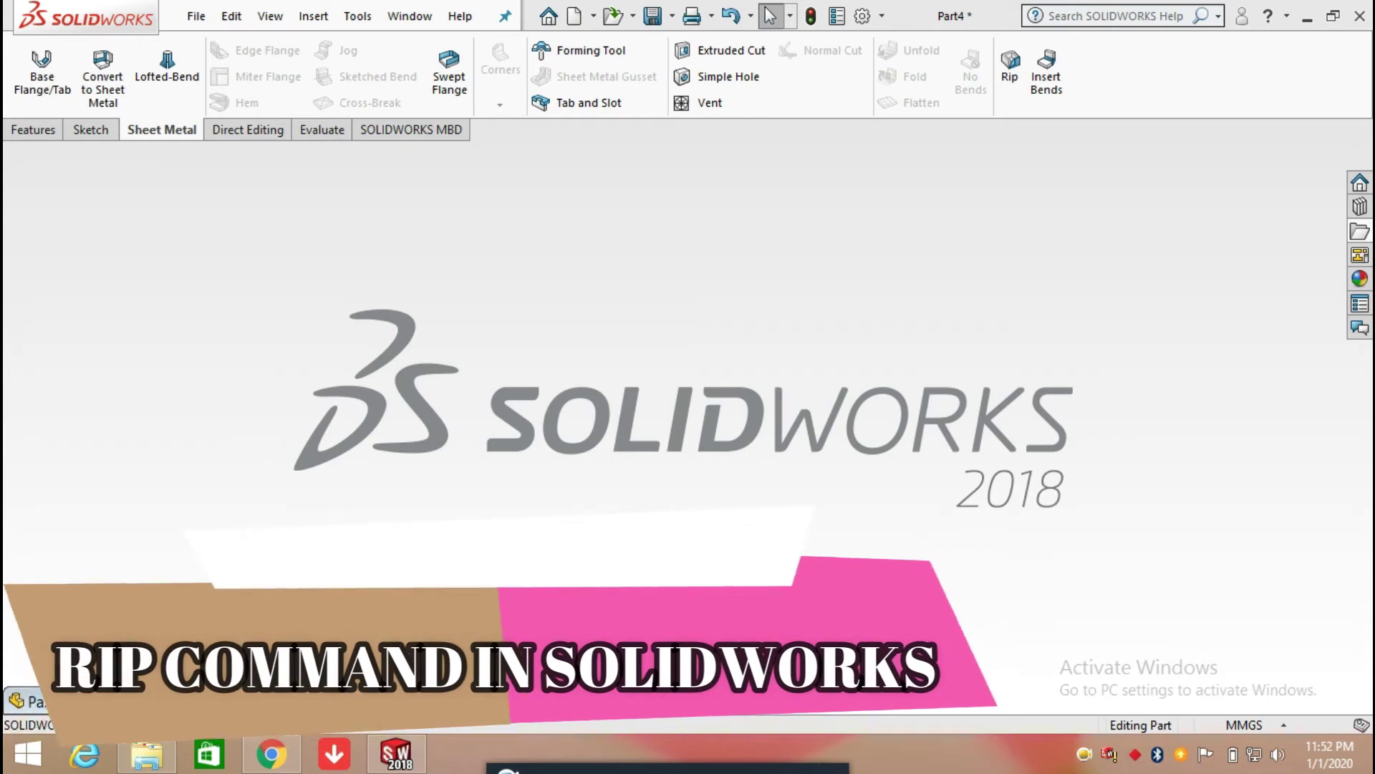
left_click(114, 701)
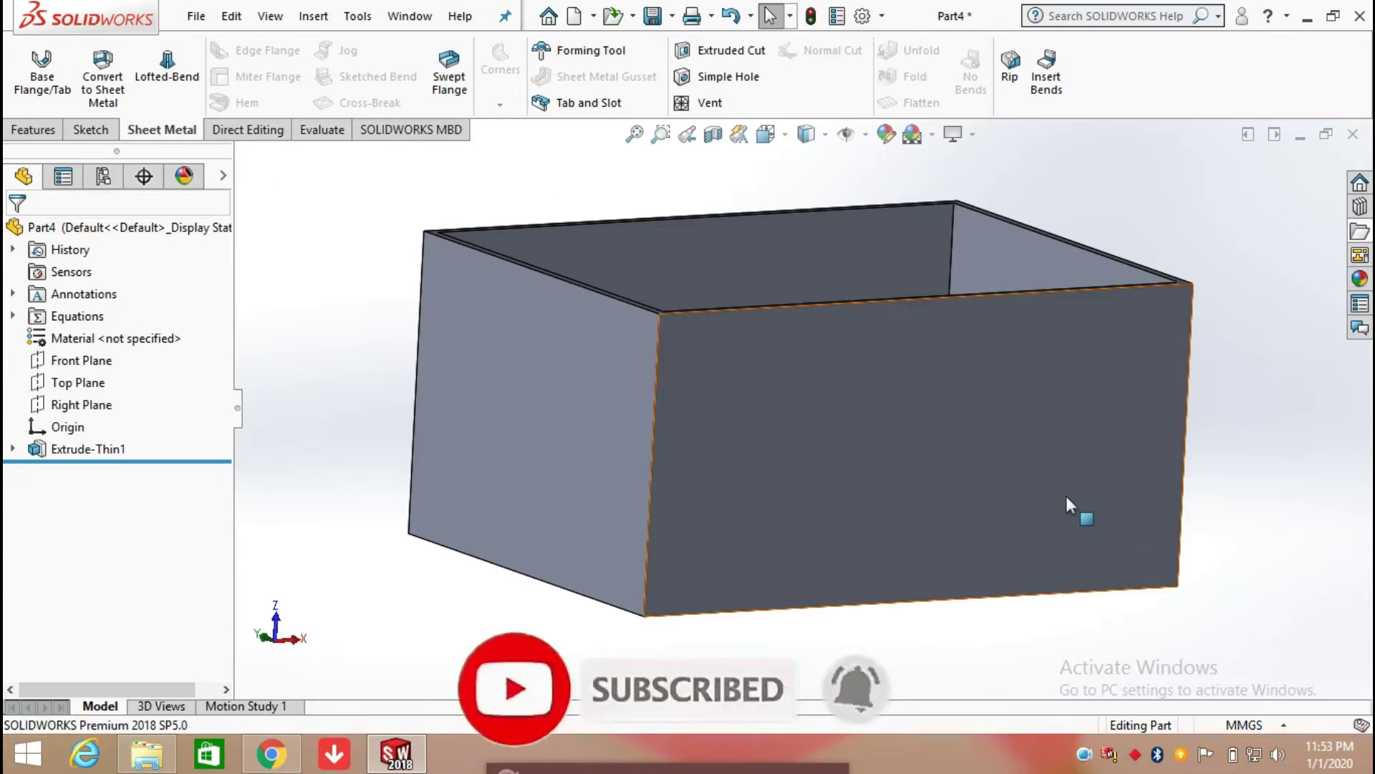
Sketch a vertical line on the front face from the top-edge midpoint to the bottom edge
left_click(926, 434)
left_click(1106, 384)
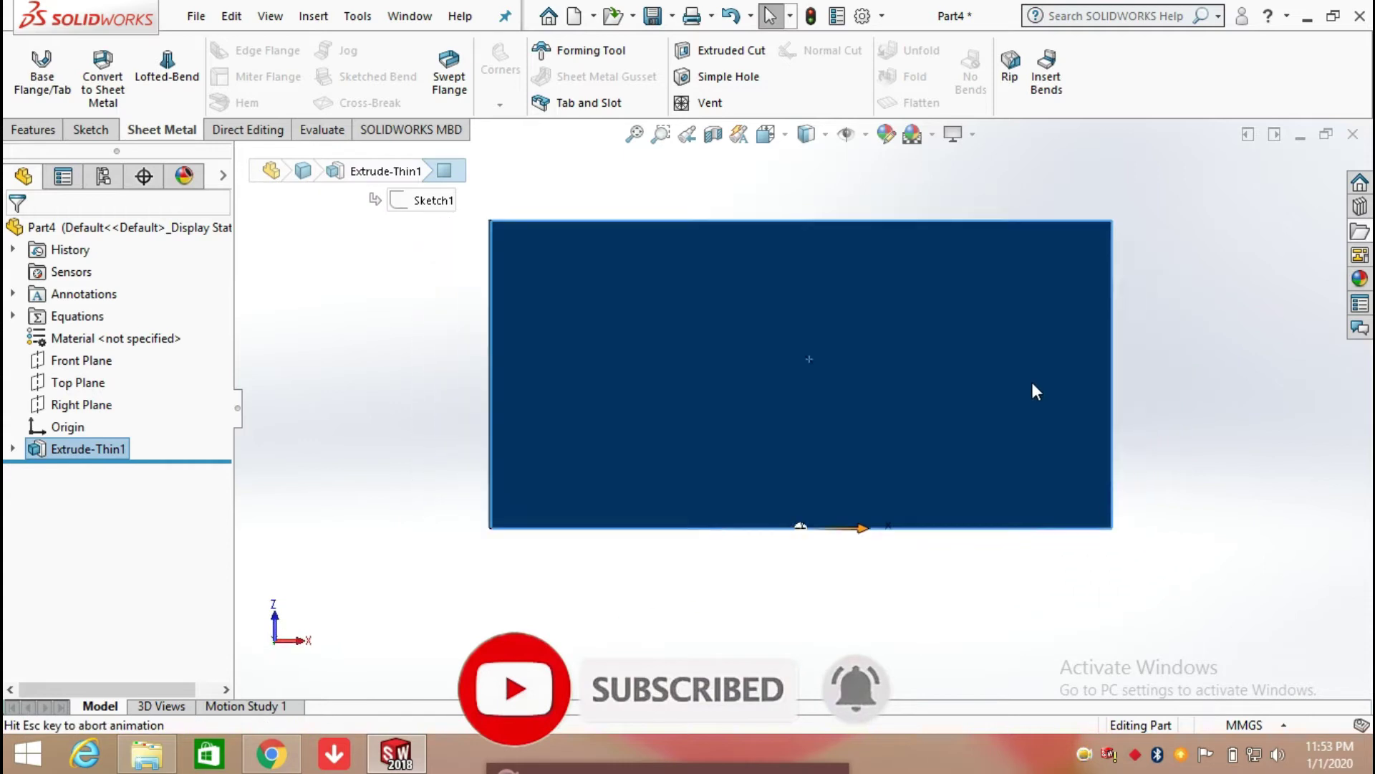
left_click(90, 129)
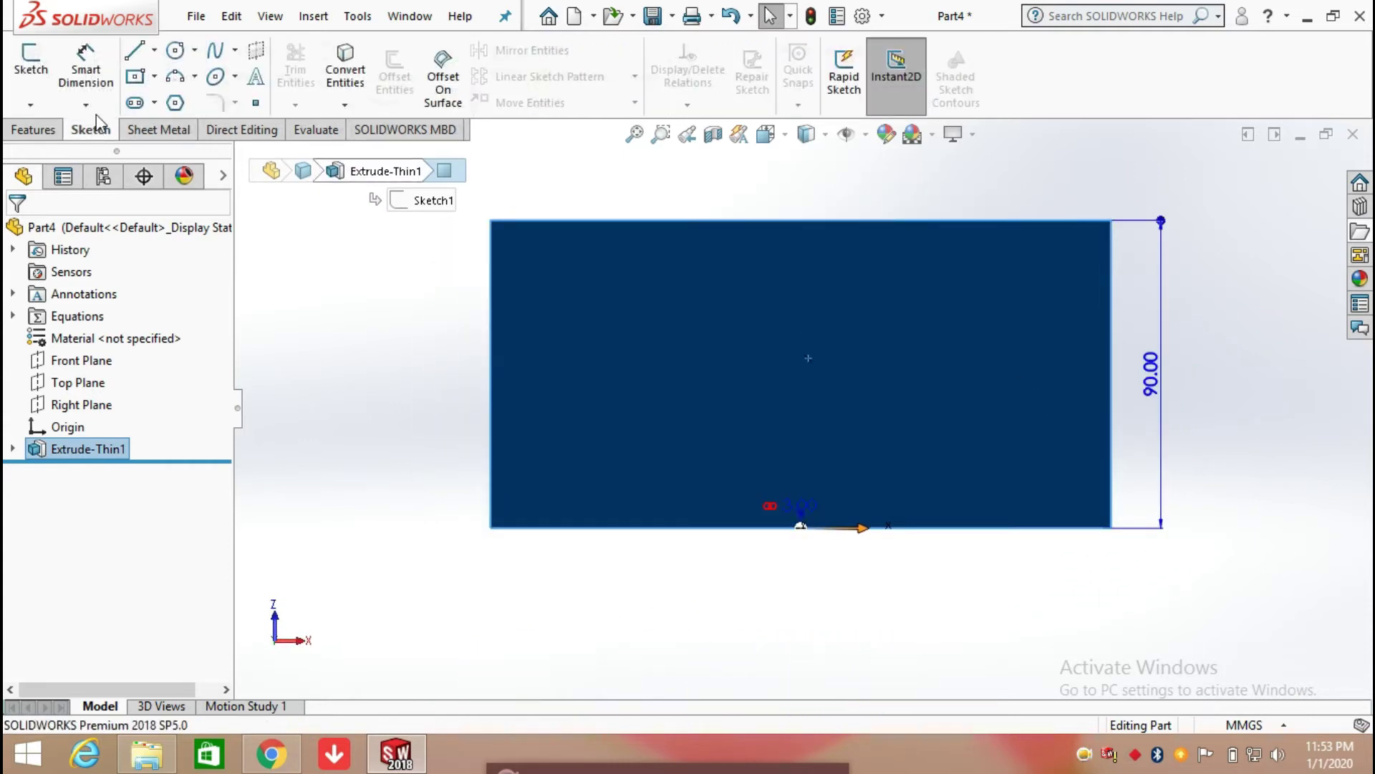
left_click(133, 53)
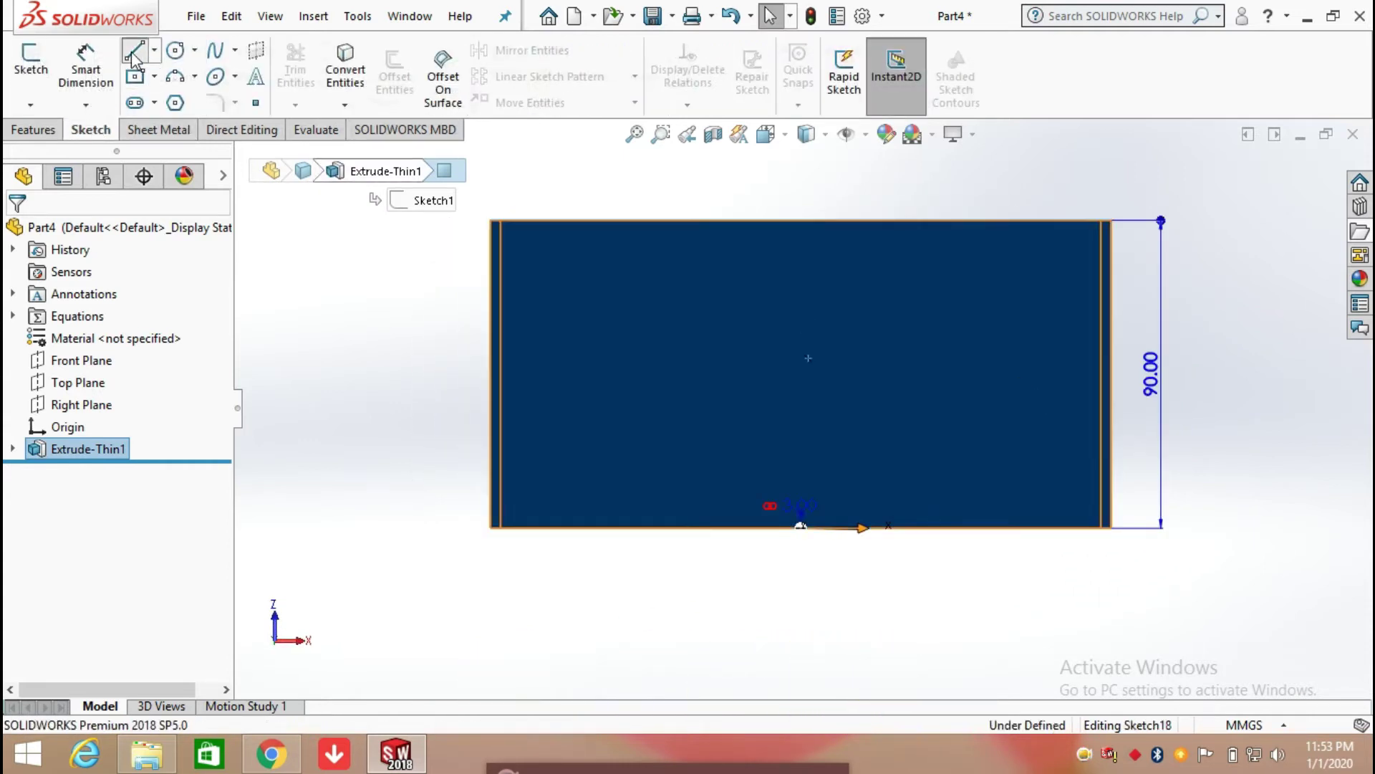
left_click(800, 220)
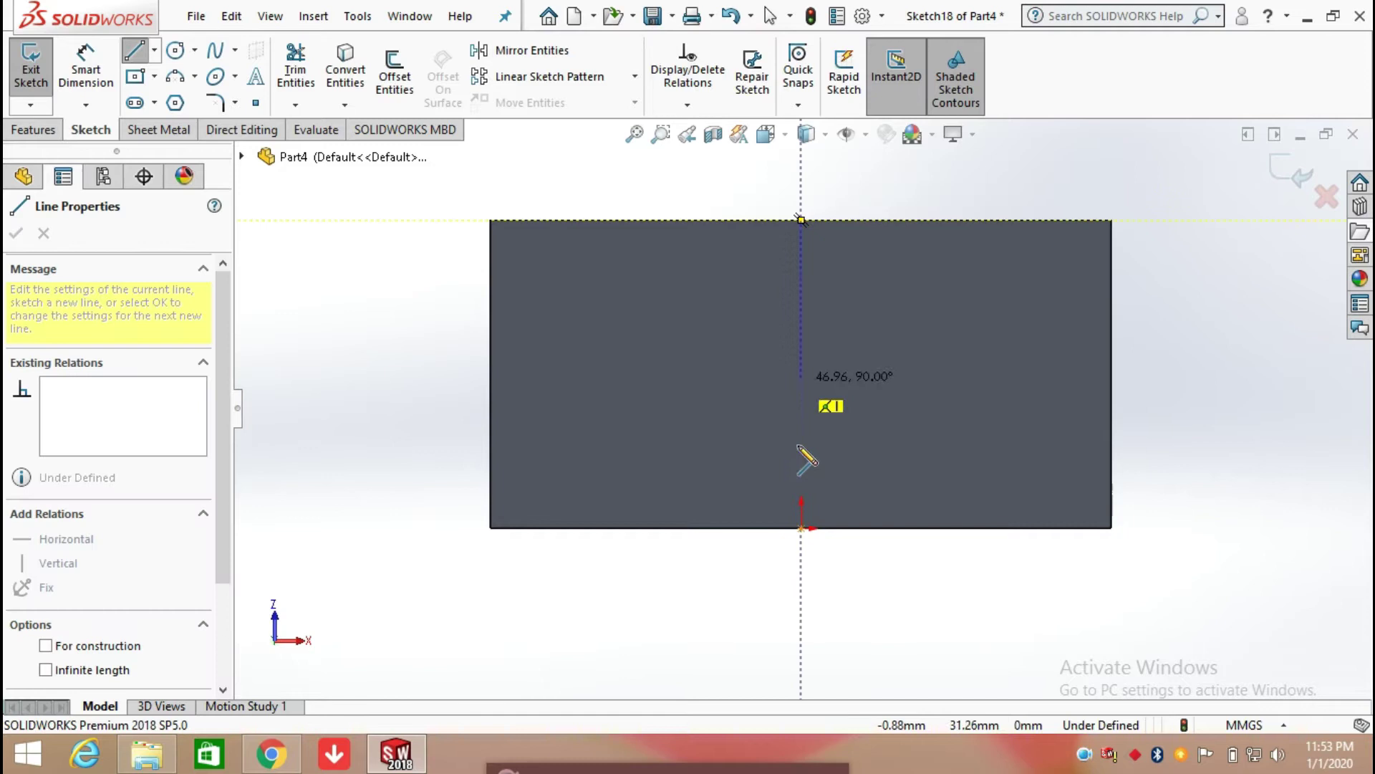
left_click(800, 528)
right_click(802, 528)
left_click(849, 528)
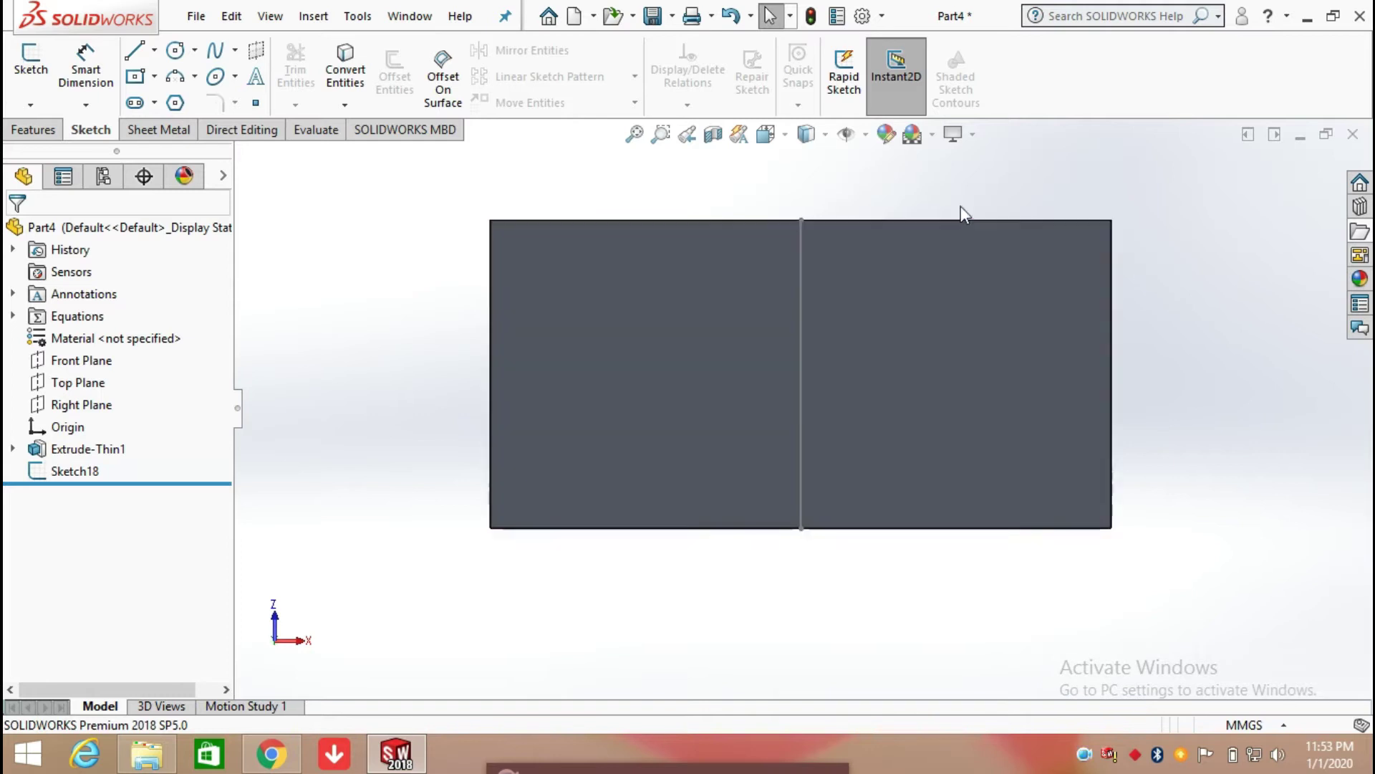
left_click(161, 129)
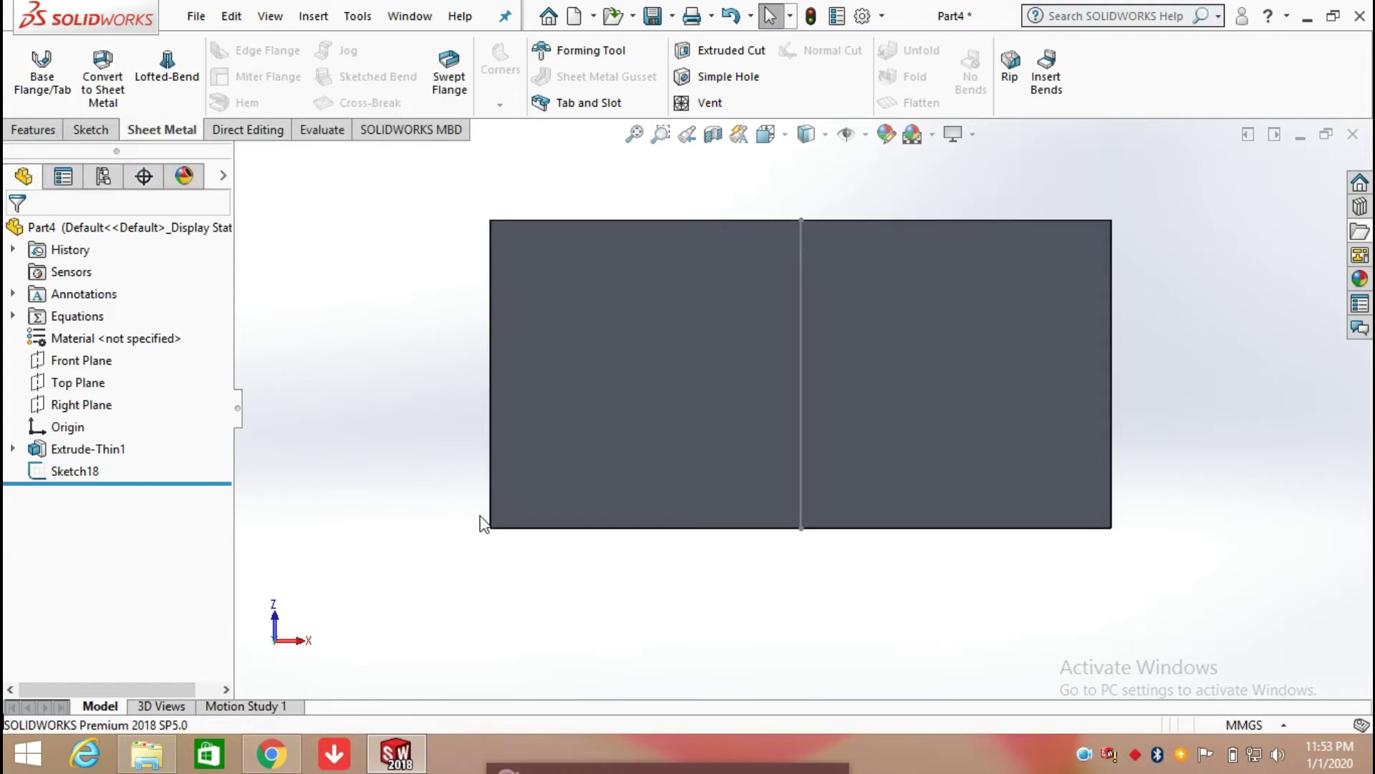
Rip the front wall along Line1@Sketch18, raising the gap from 4.00 to 5.00 mm
middle_click_drag(393, 407, 430, 439)
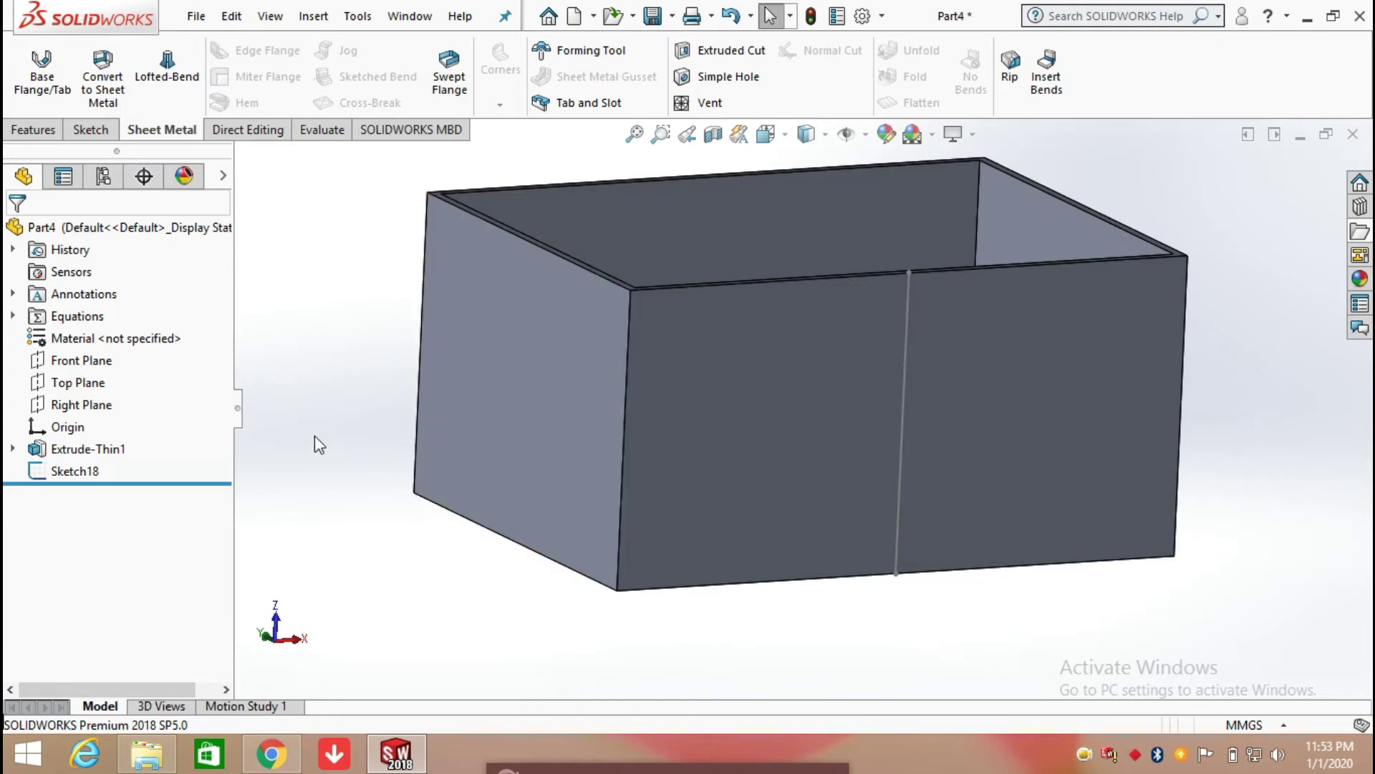
left_click(1010, 71)
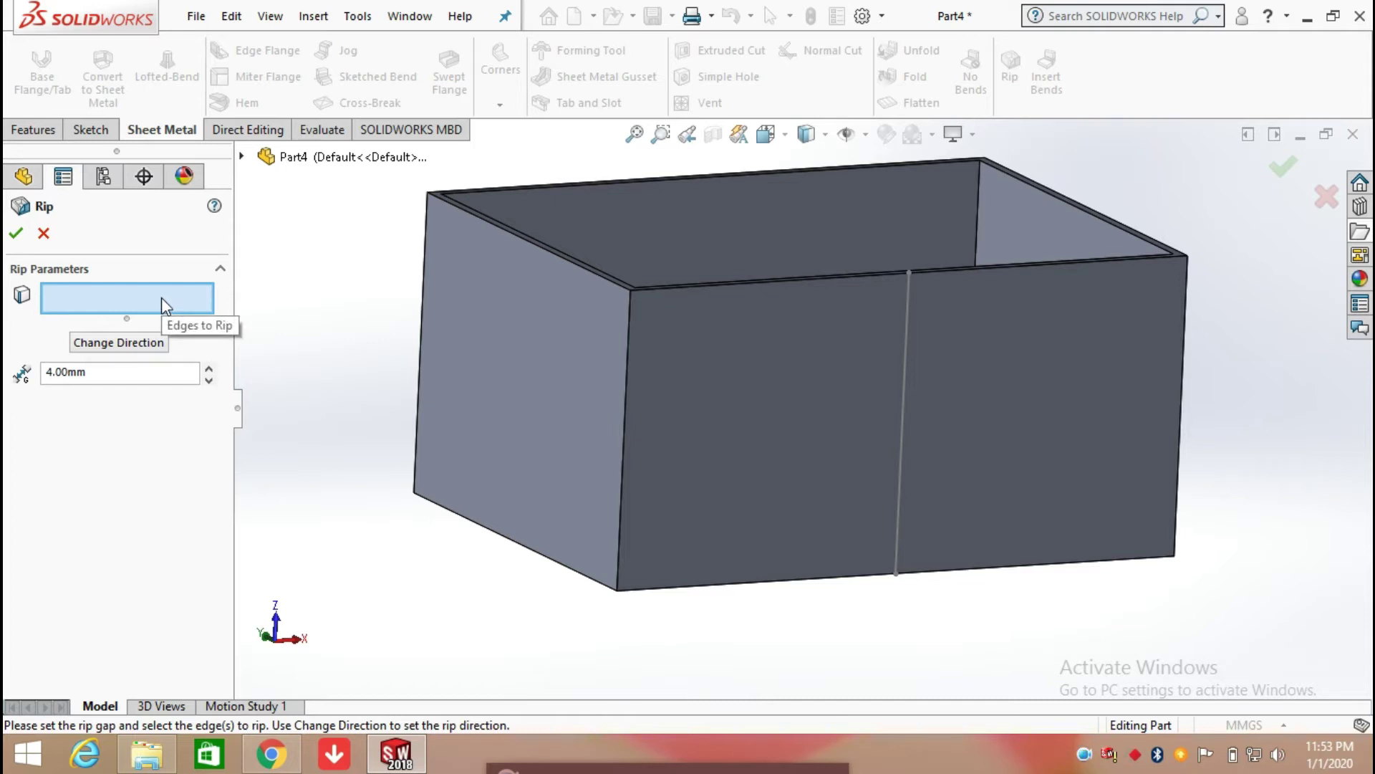
left_click(905, 386)
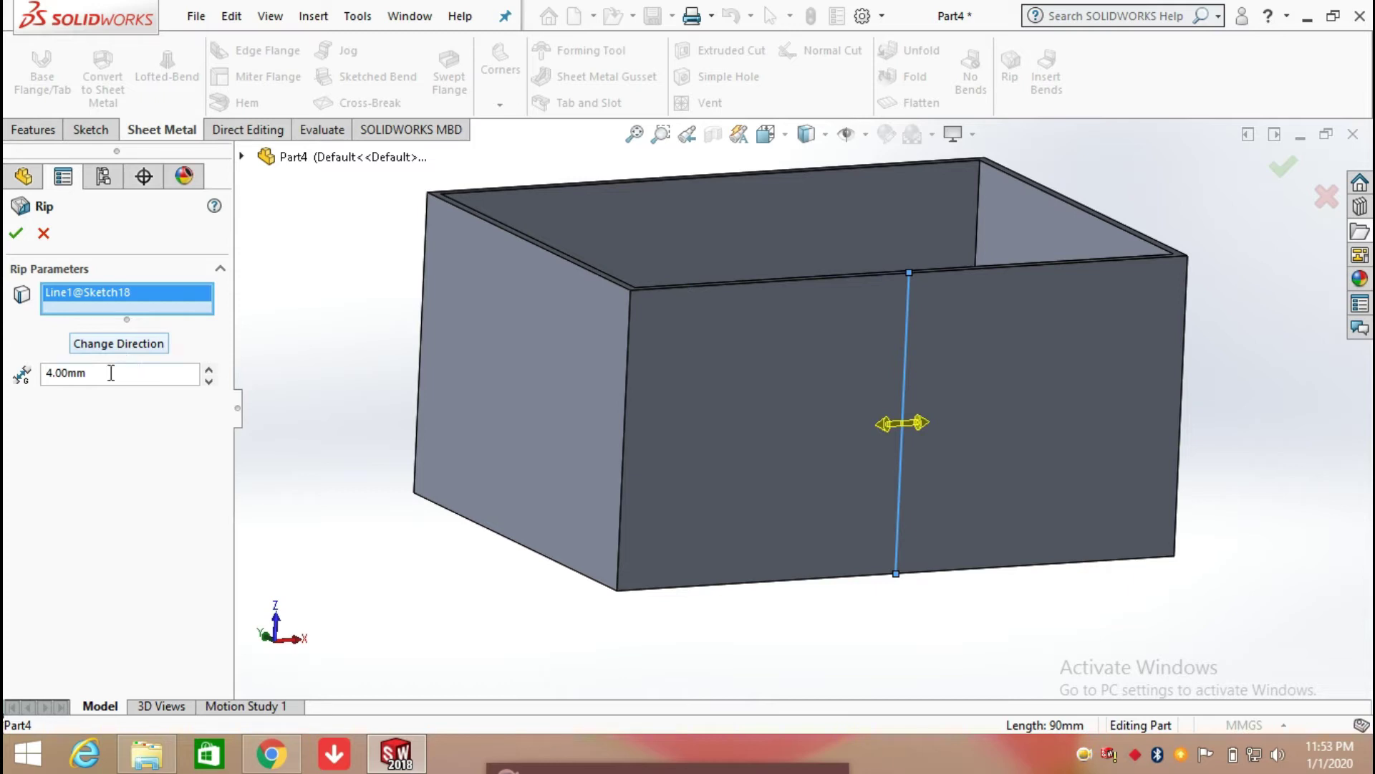
left_click_drag(91, 376, 12, 358)
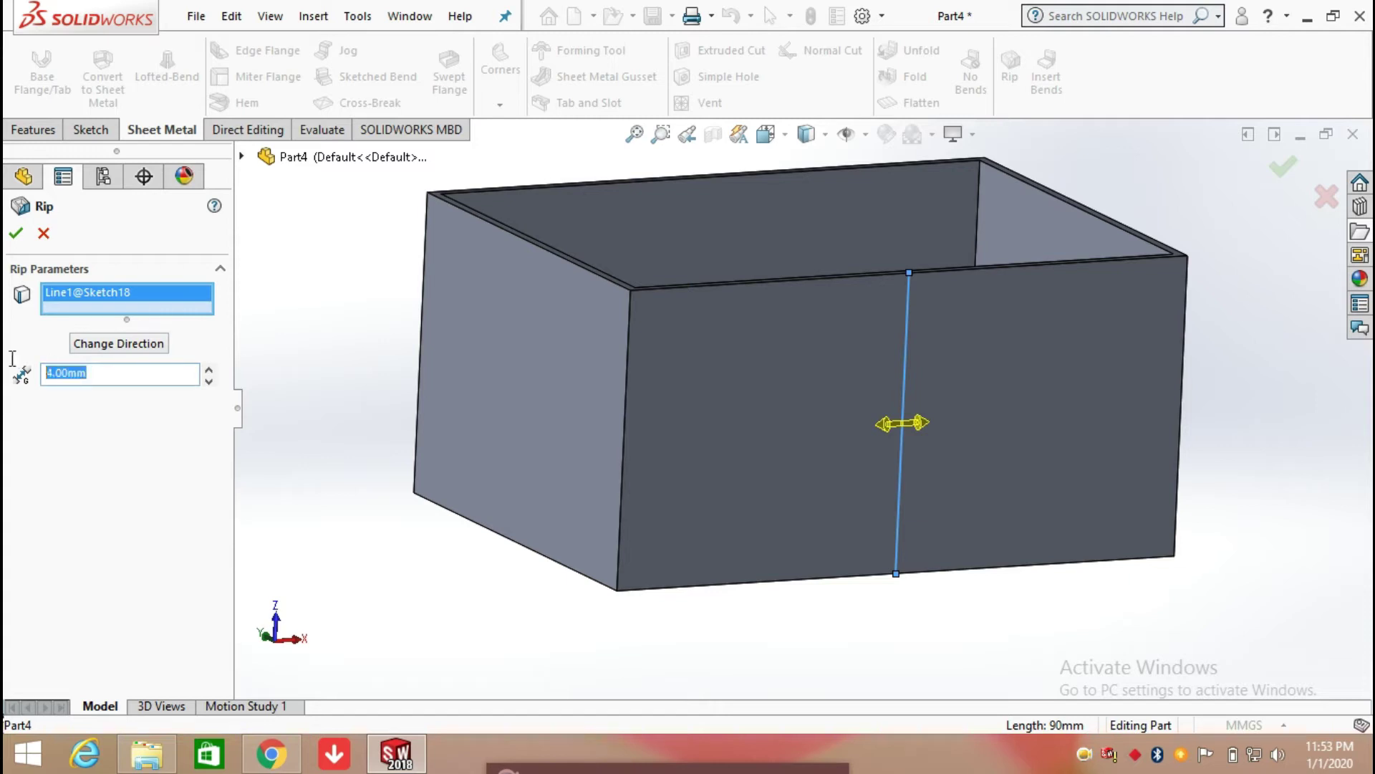
key("BackSpace")
key("Return")
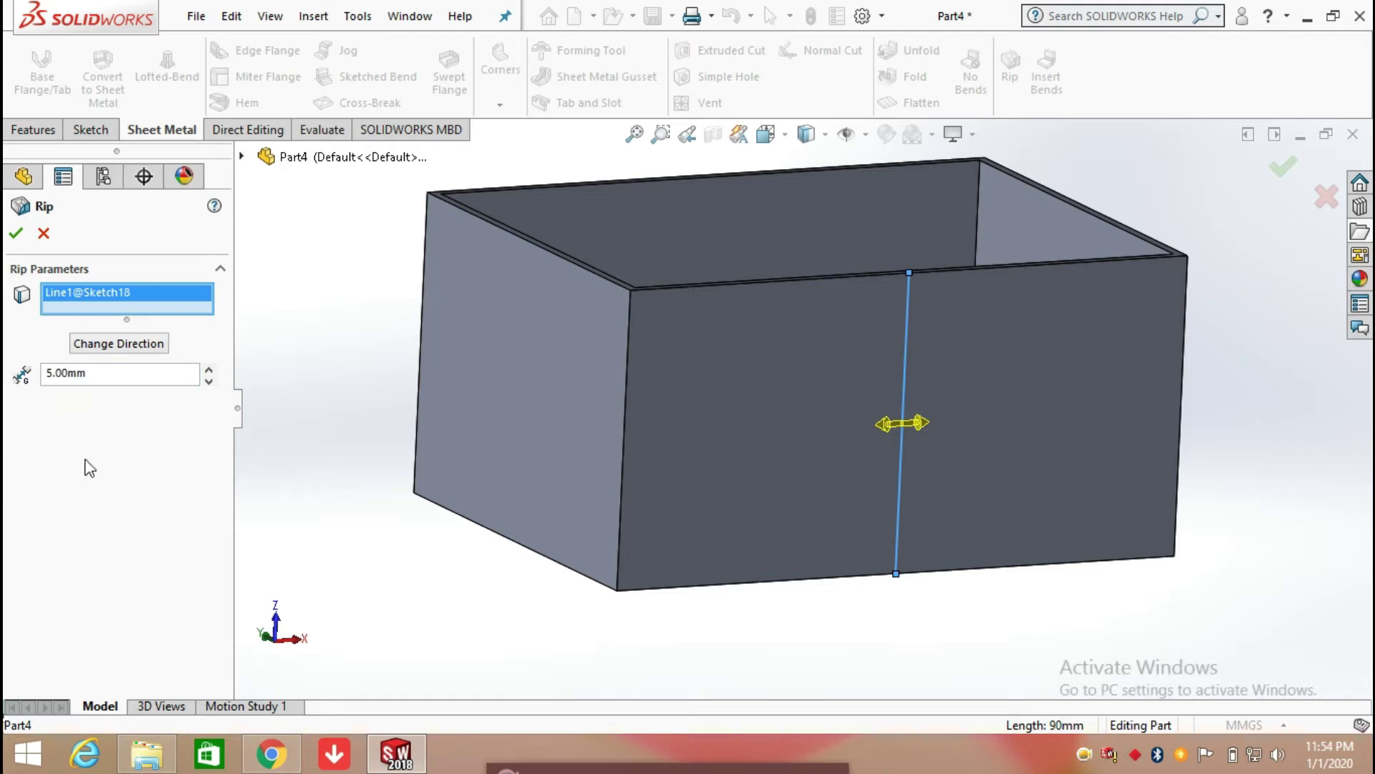
left_click(16, 233)
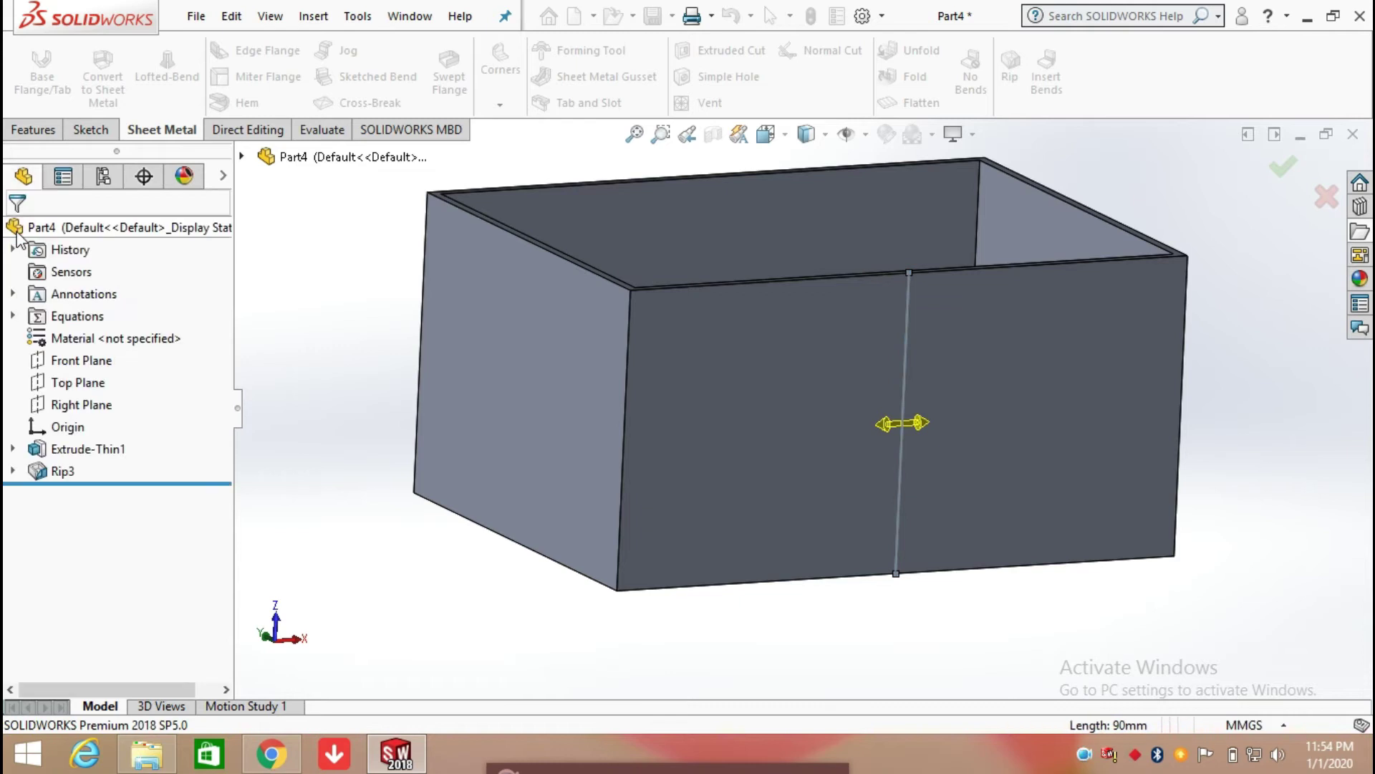
Edit Rip3's direction so its 5 mm gap opens to the right of the line only
scroll(905, 401, "down", 5)
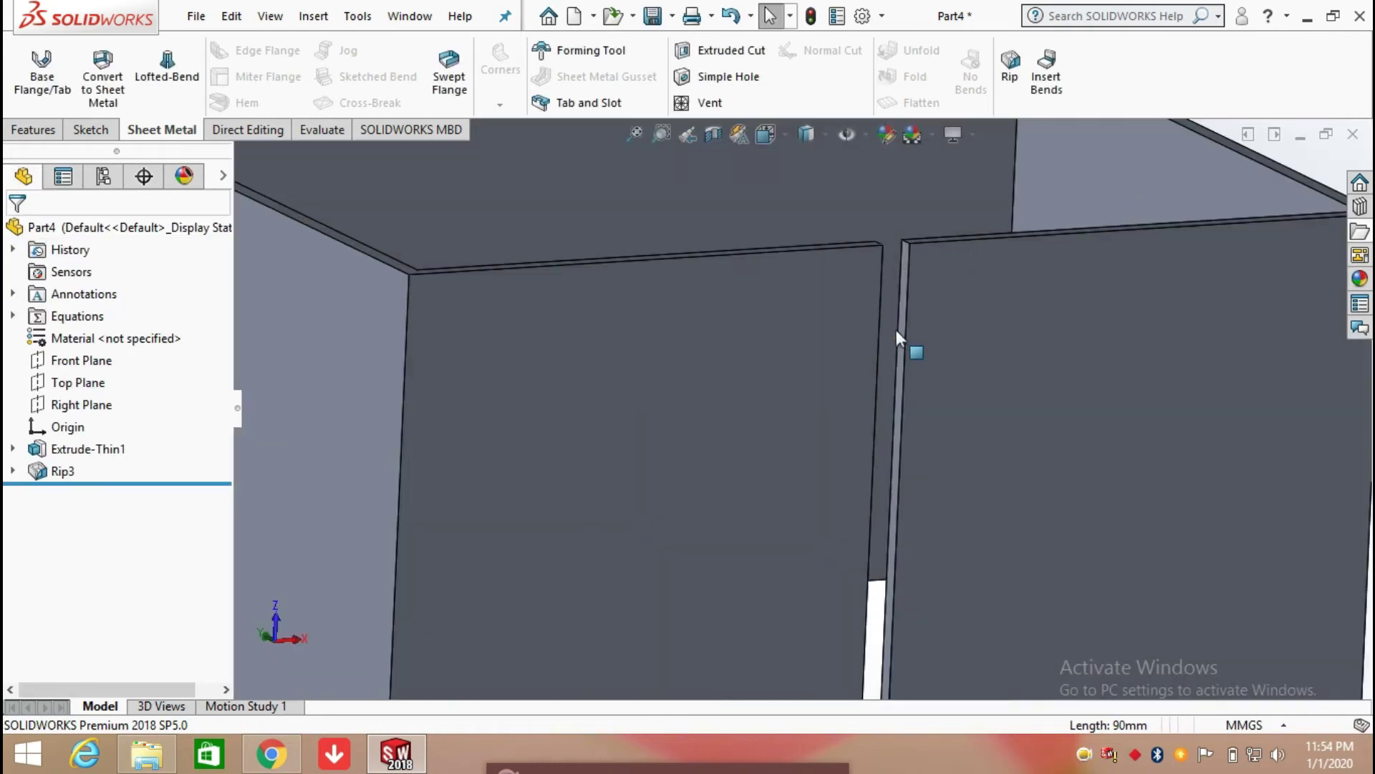
scroll(896, 329, "up", 3)
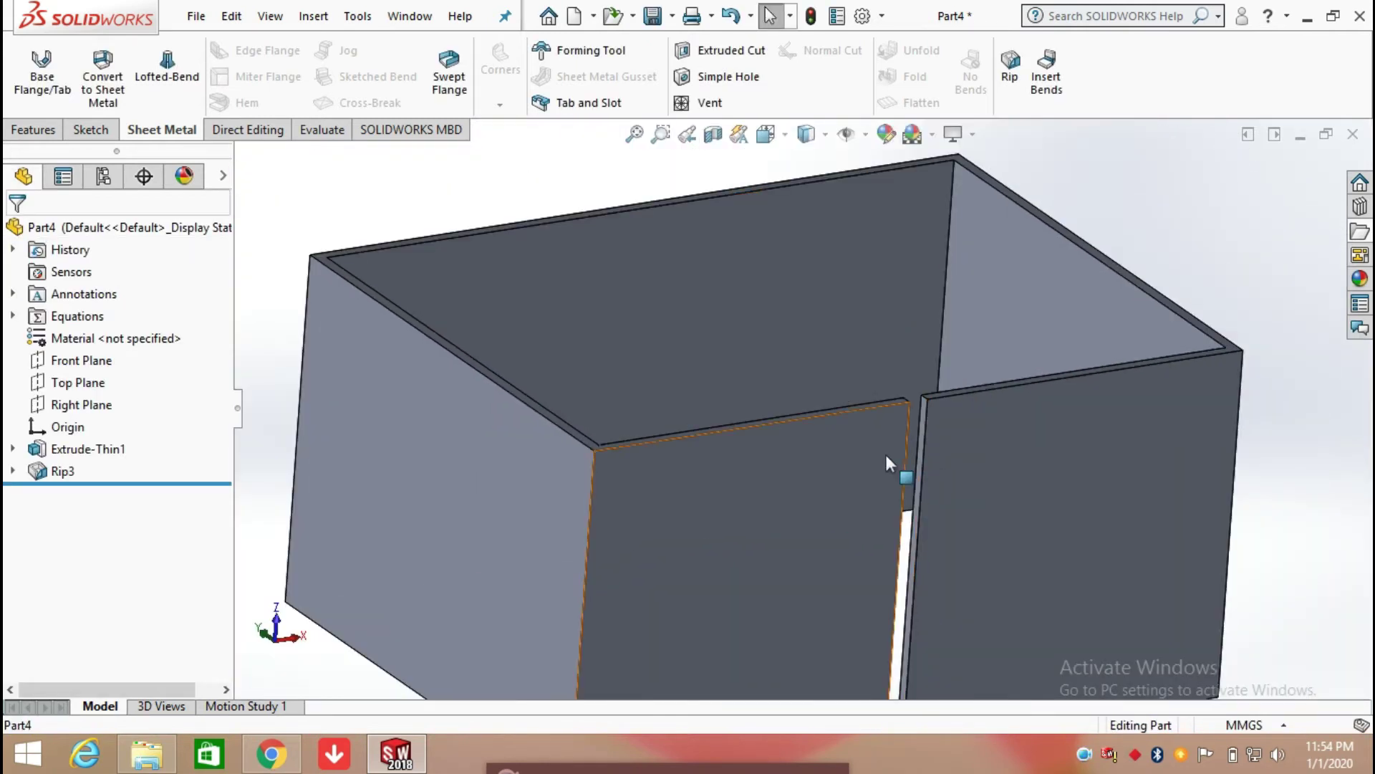
left_click(61, 470)
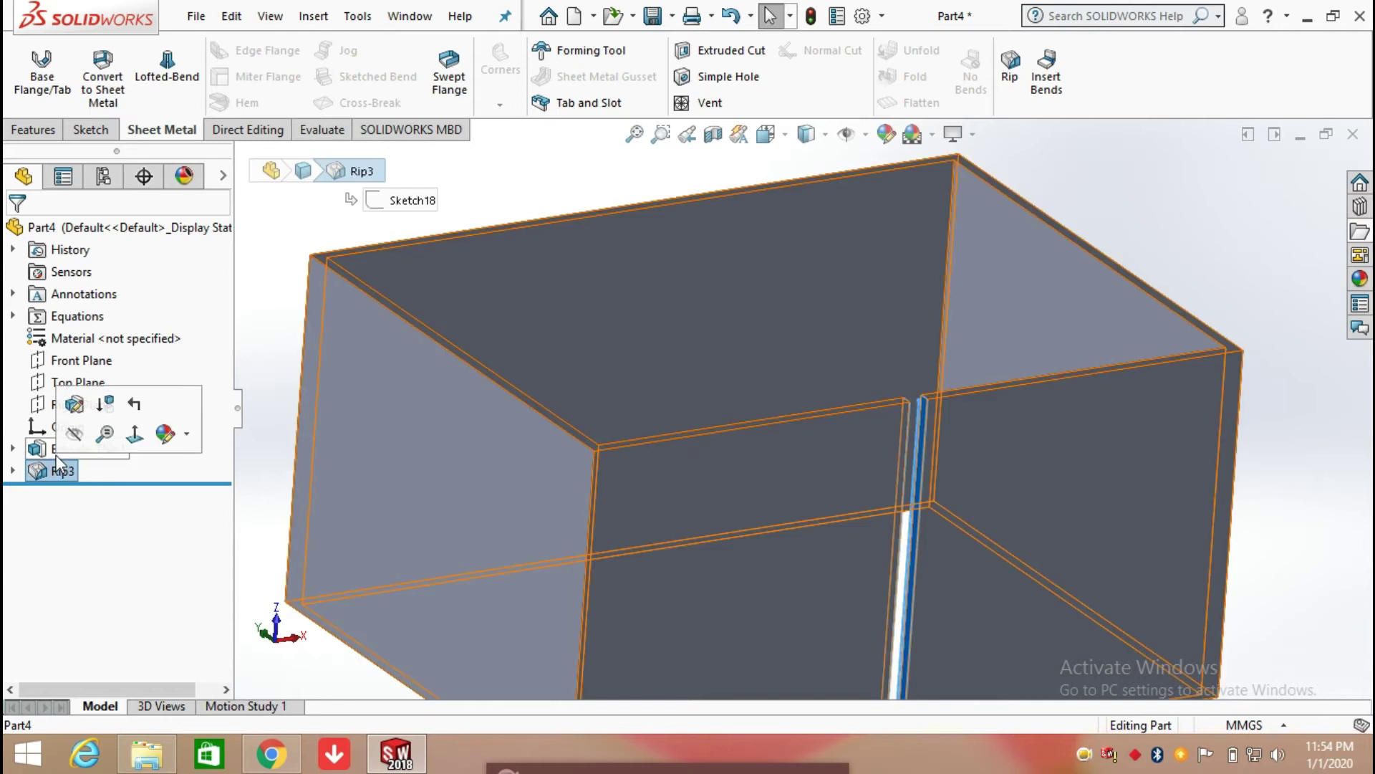
left_click(74, 404)
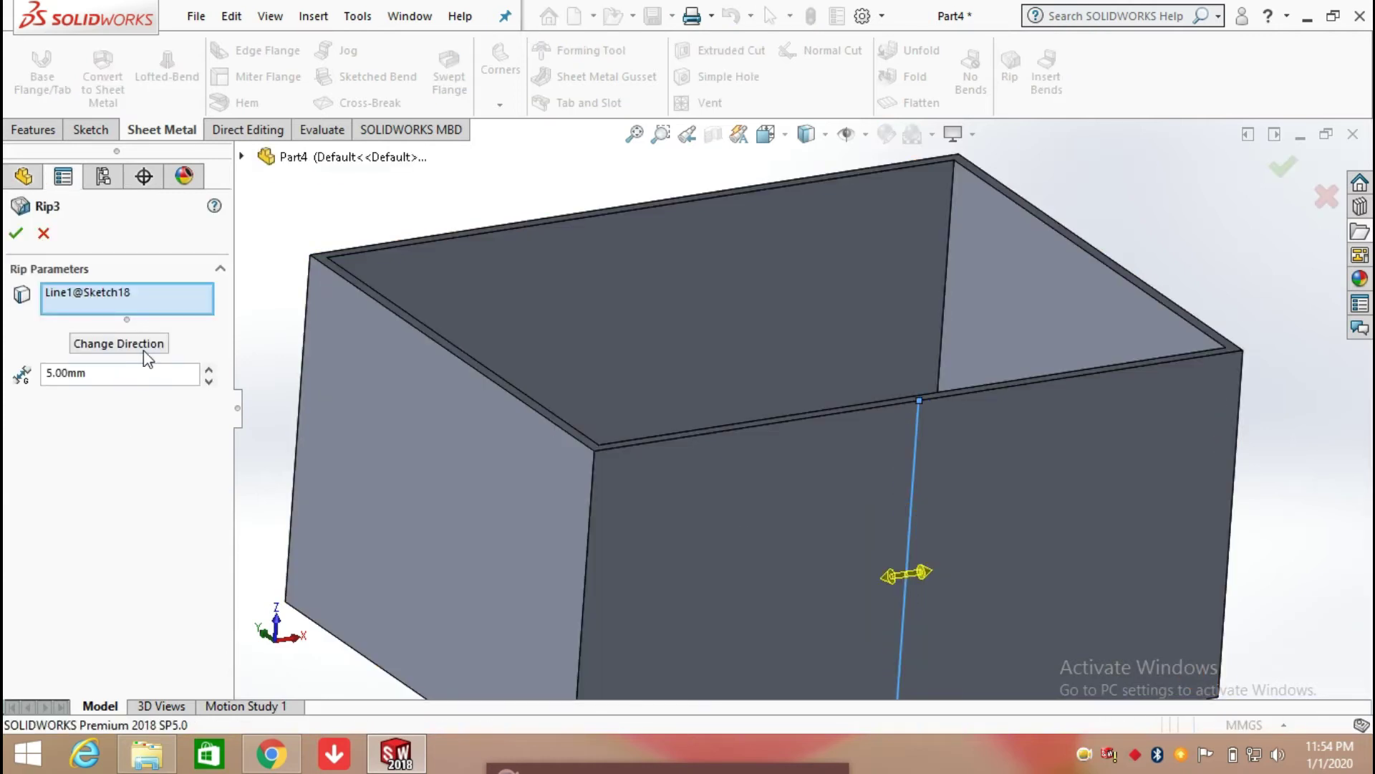
left_click(118, 344)
left_click(114, 345)
left_click(14, 232)
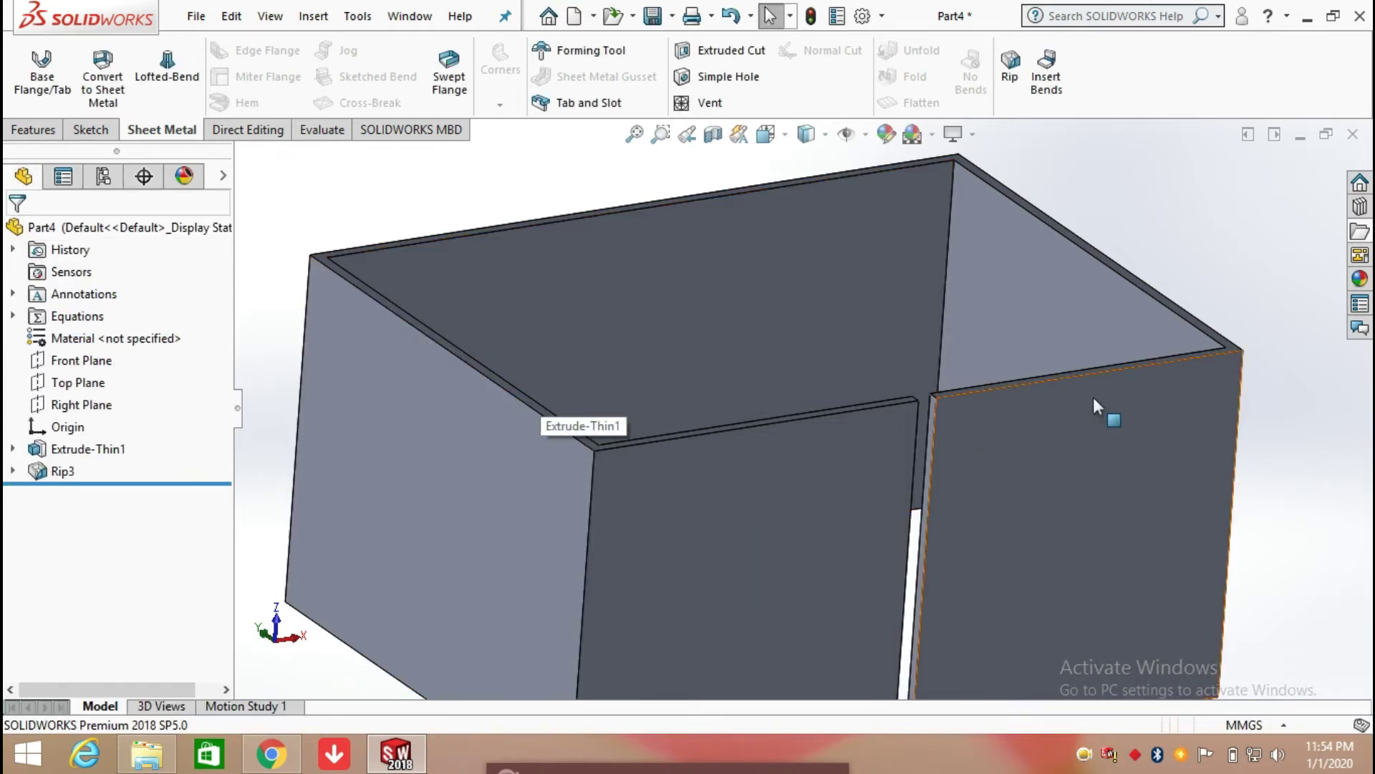
scroll(1093, 397, "up", 5)
mouse_move(1093, 293)
middle_mouse_down()
mouse_move(1080, 272)
mouse_move(992, 359)
mouse_move(1051, 294)
middle_mouse_up()
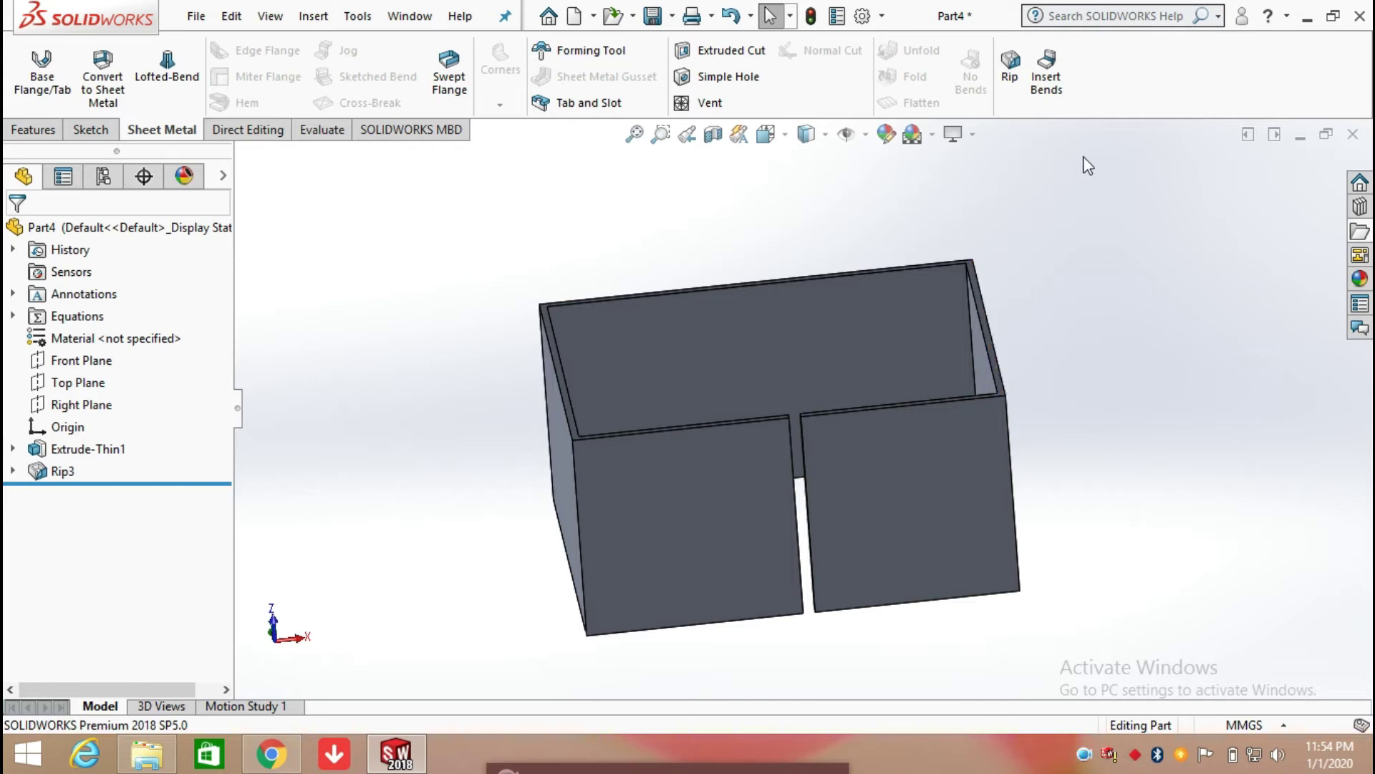
Insert bends with the left wall fixed, changing the bend radius from 6.00 to 8 mm
left_click(1059, 100)
middle_click_drag(886, 381, 952, 324)
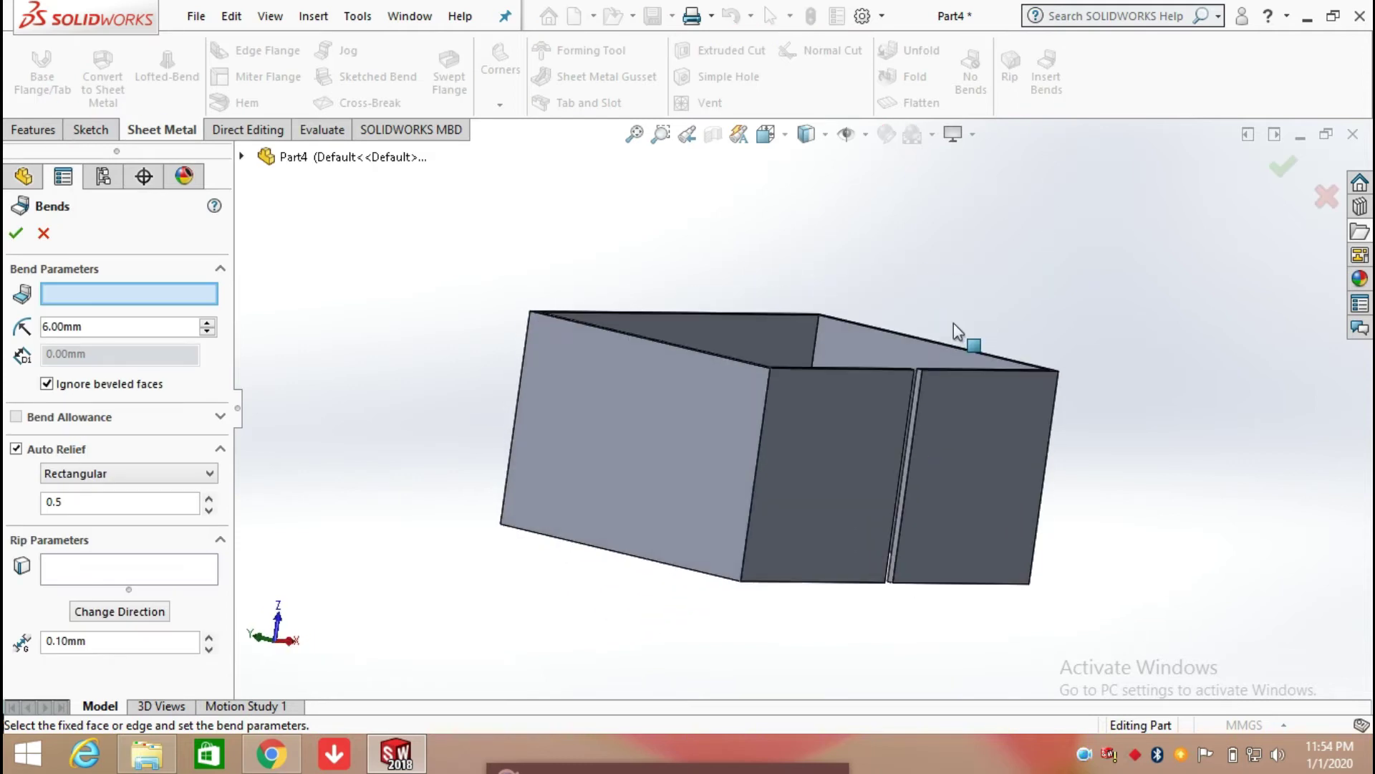
left_click(712, 414)
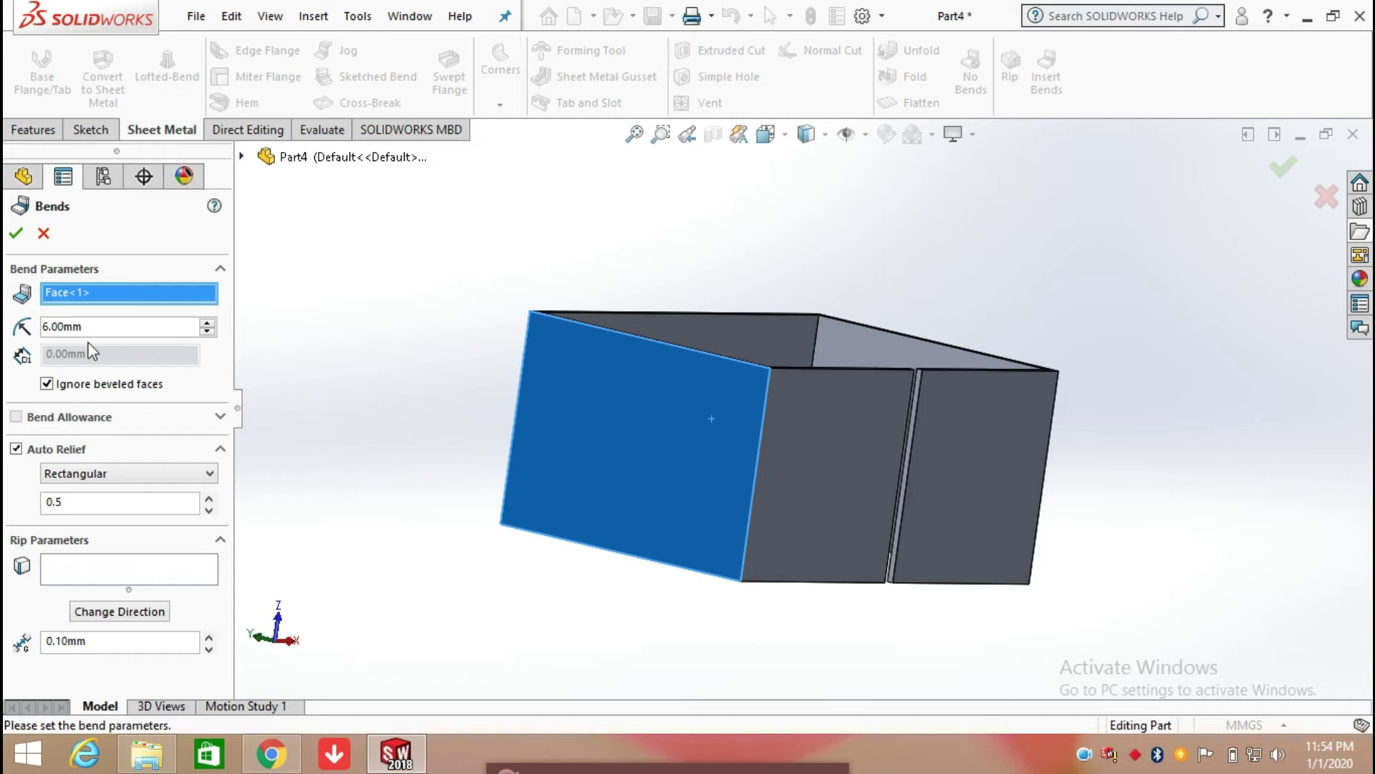
left_click_drag(89, 328, 6, 315)
key("BackSpace")
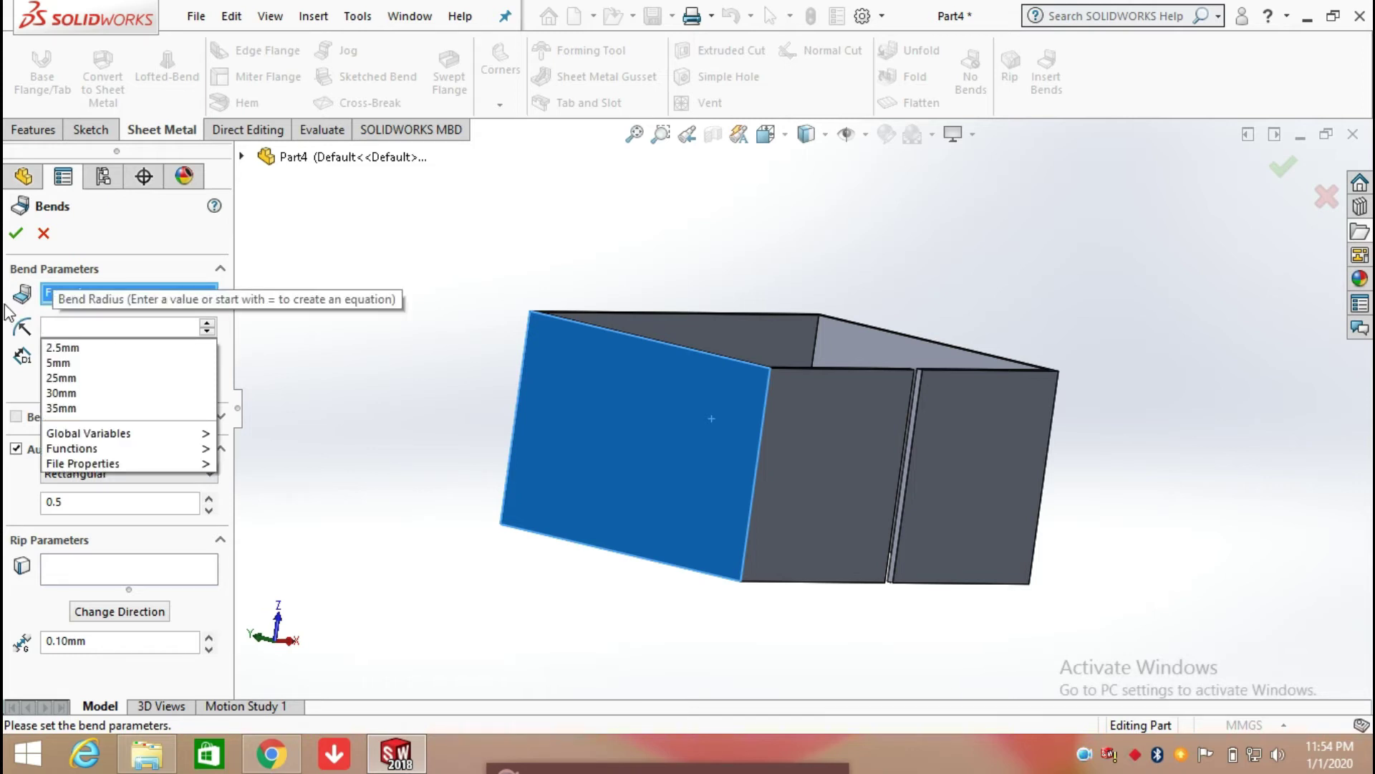
type("8.00mm")
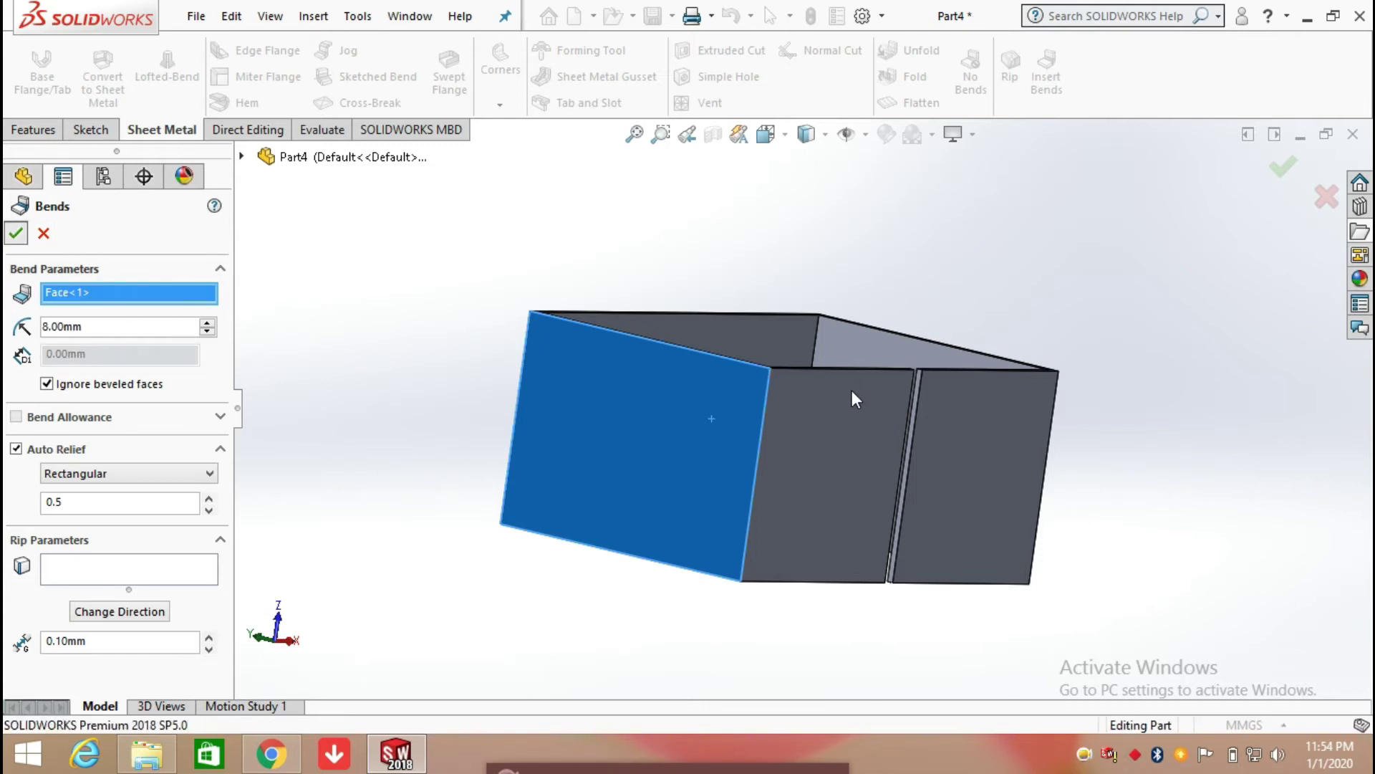
key("Return")
middle_click_drag(1048, 290, 802, 434)
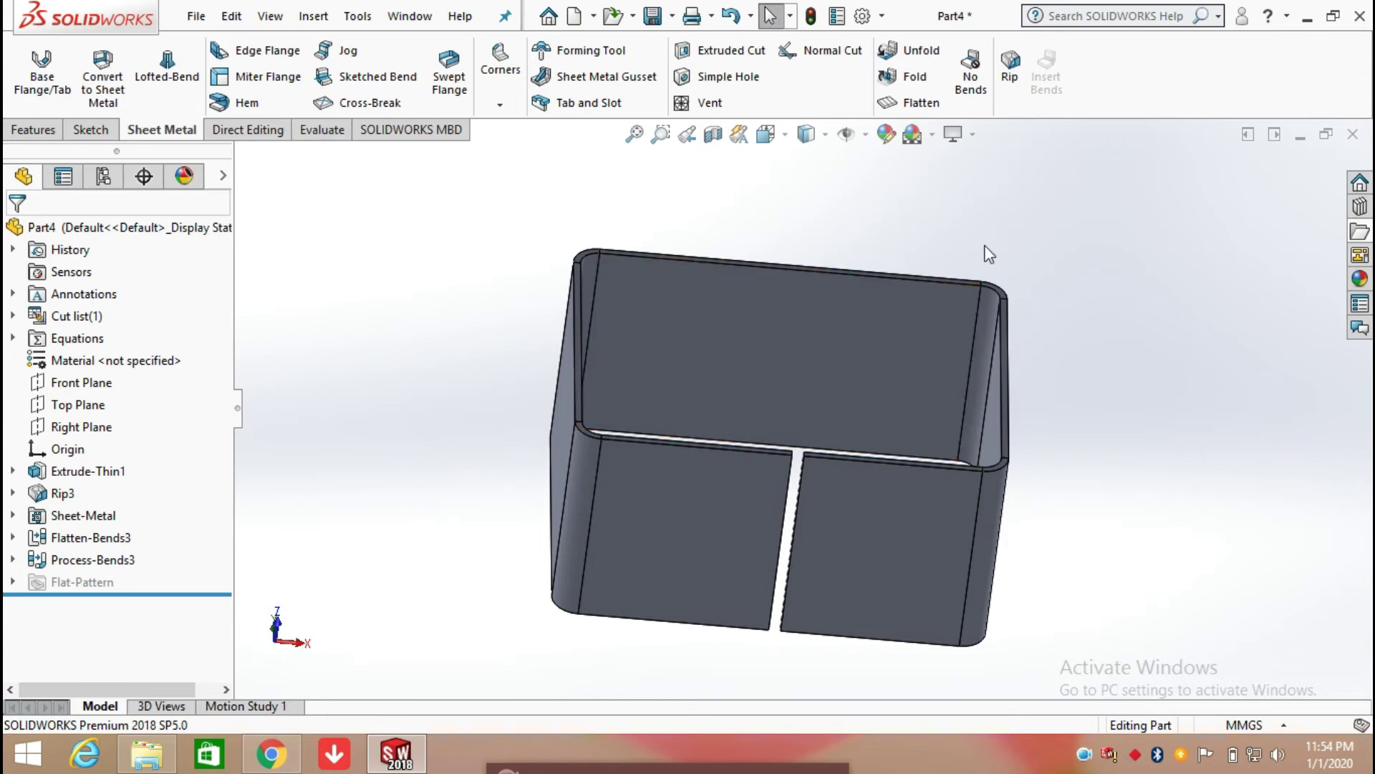
Preview the part's flat pattern, then return it to the folded state
left_click(905, 105)
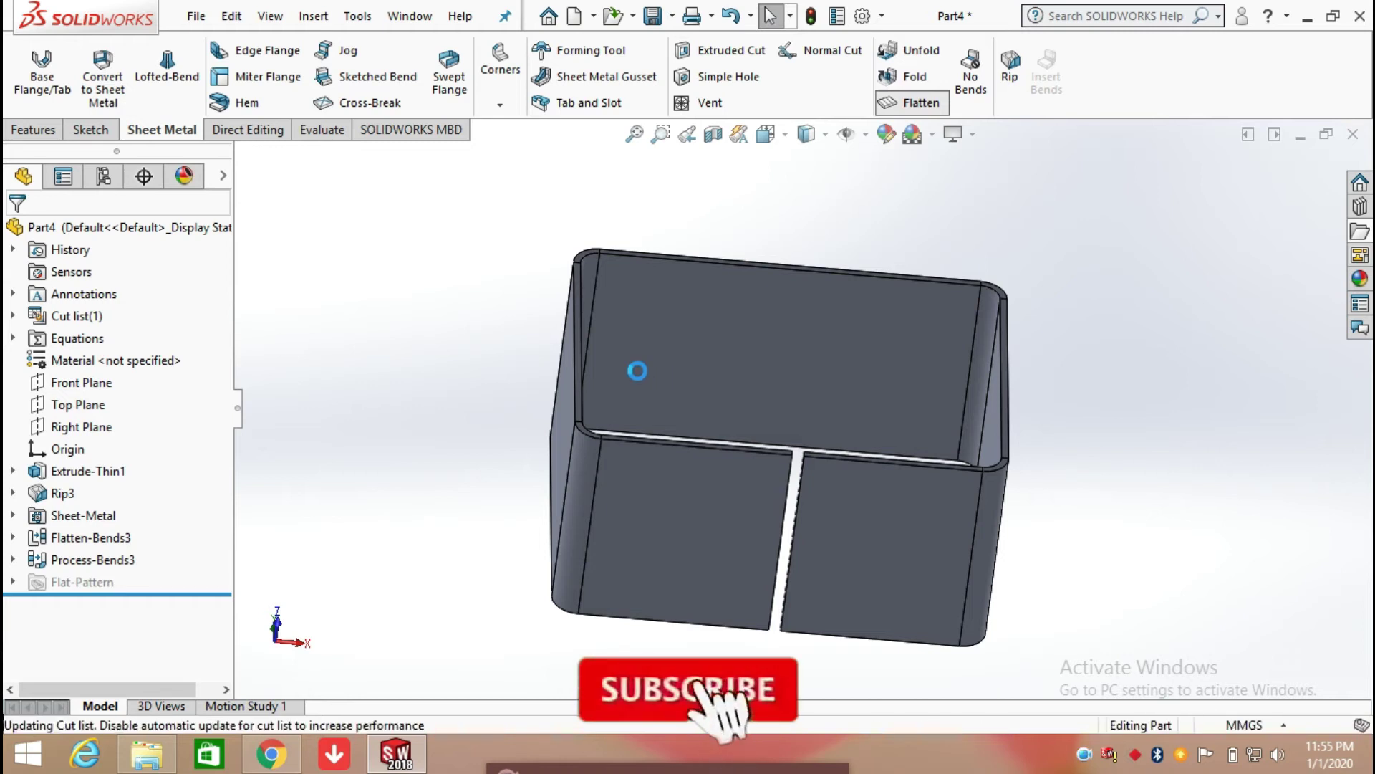
middle_click_drag(626, 415, 627, 326)
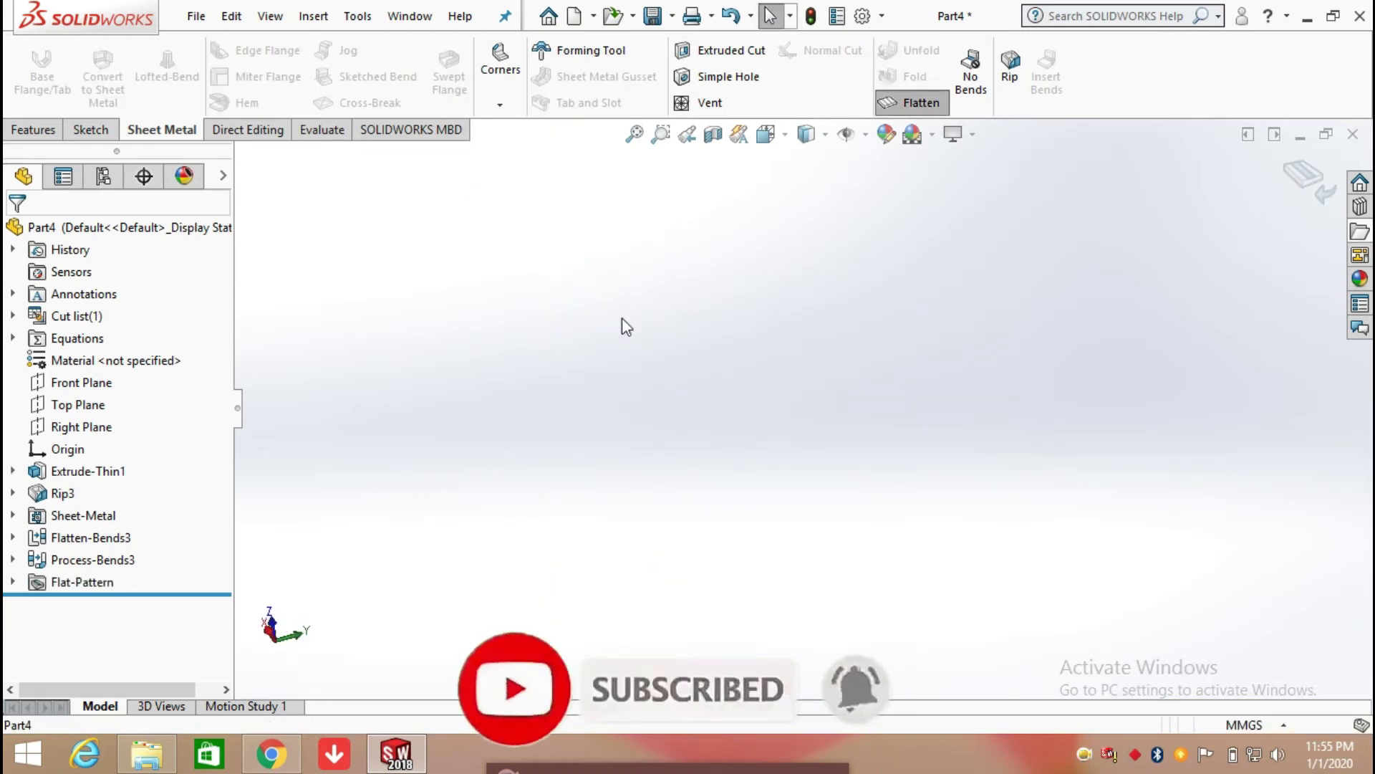
left_click(634, 134)
middle_click_drag(762, 300, 887, 308)
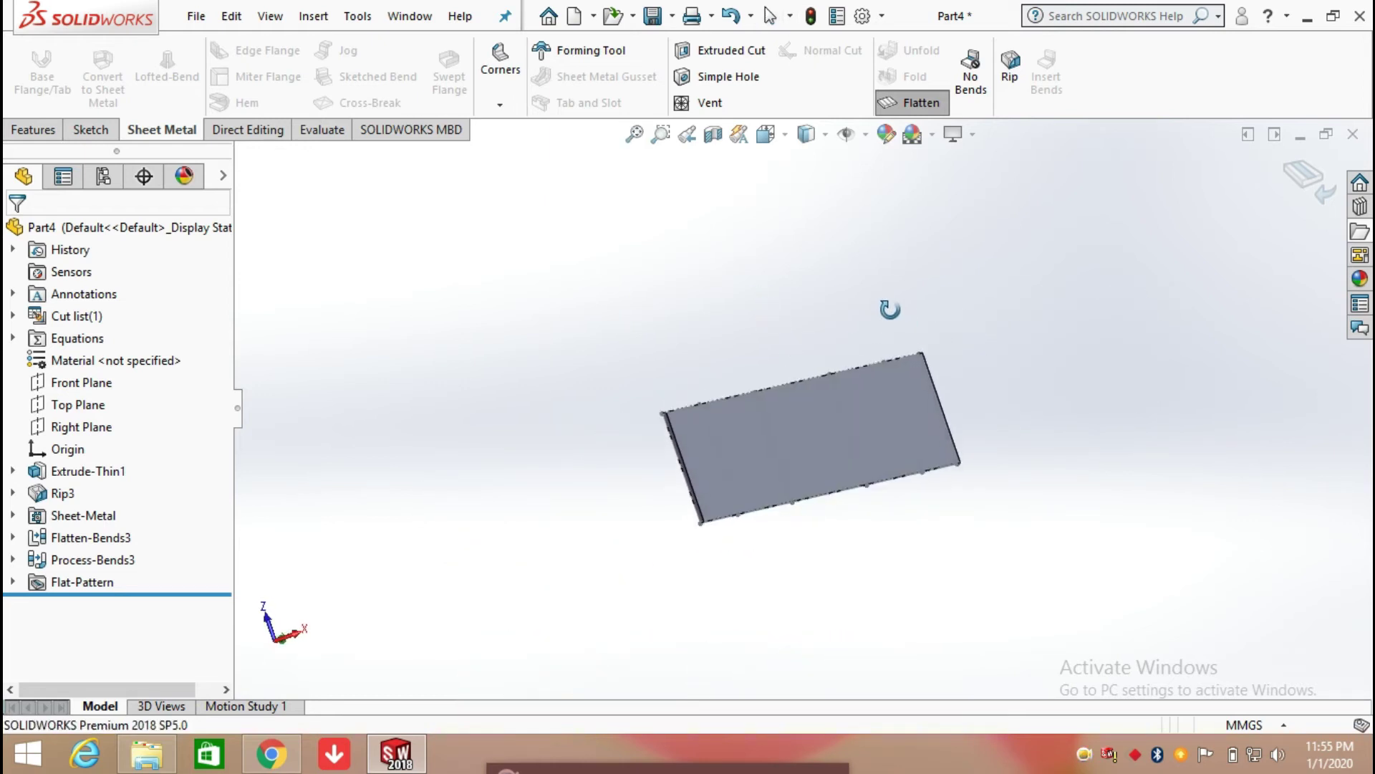
left_click(1305, 177)
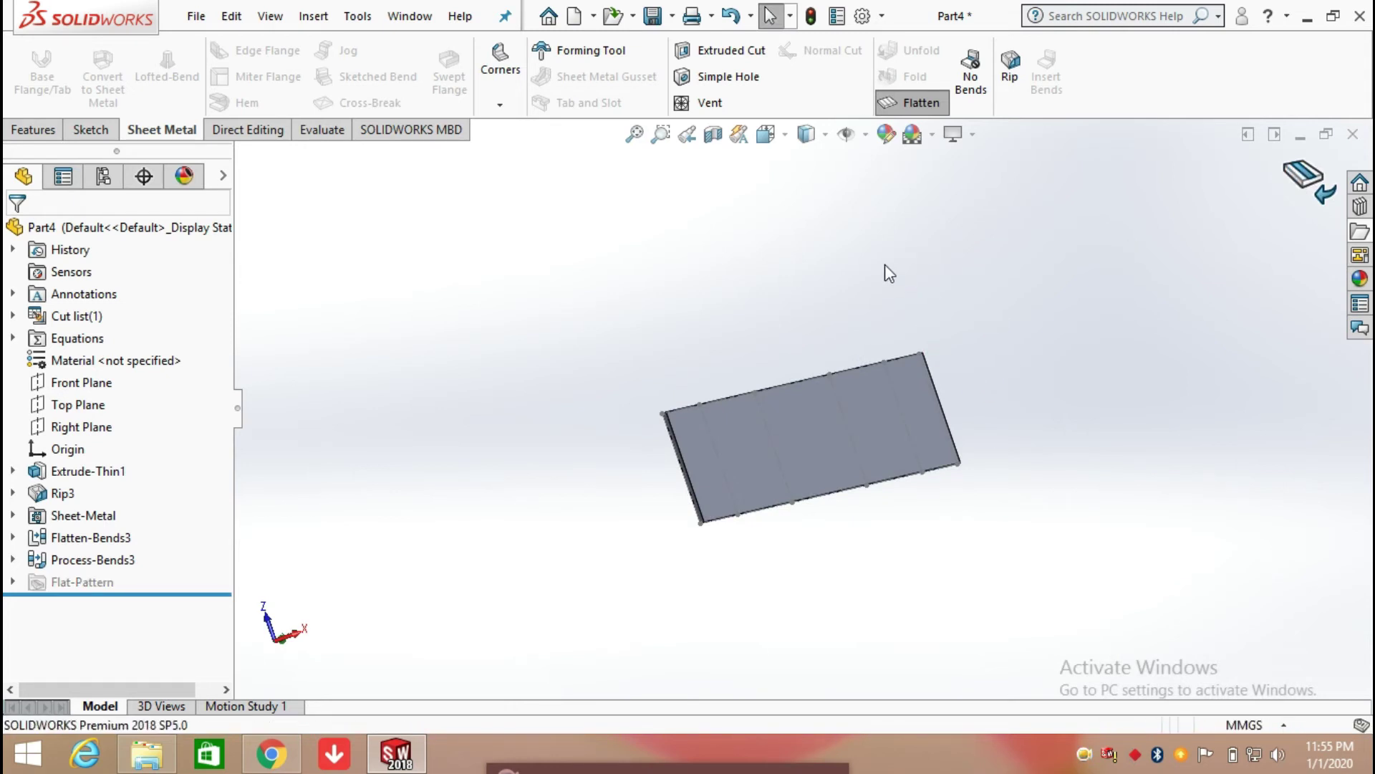
Unfold all four bends with the end face fixed, creating Unfold2
left_click(922, 54)
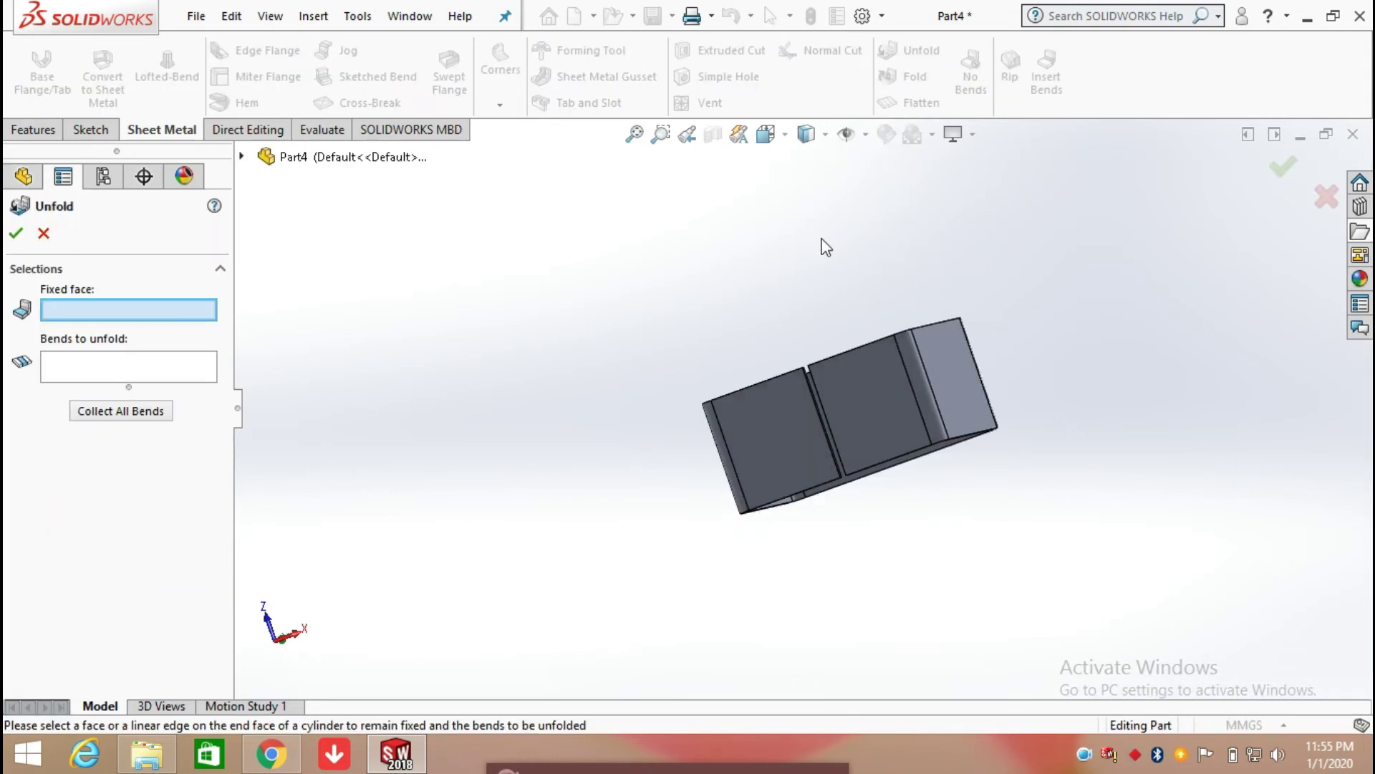
left_click(957, 398)
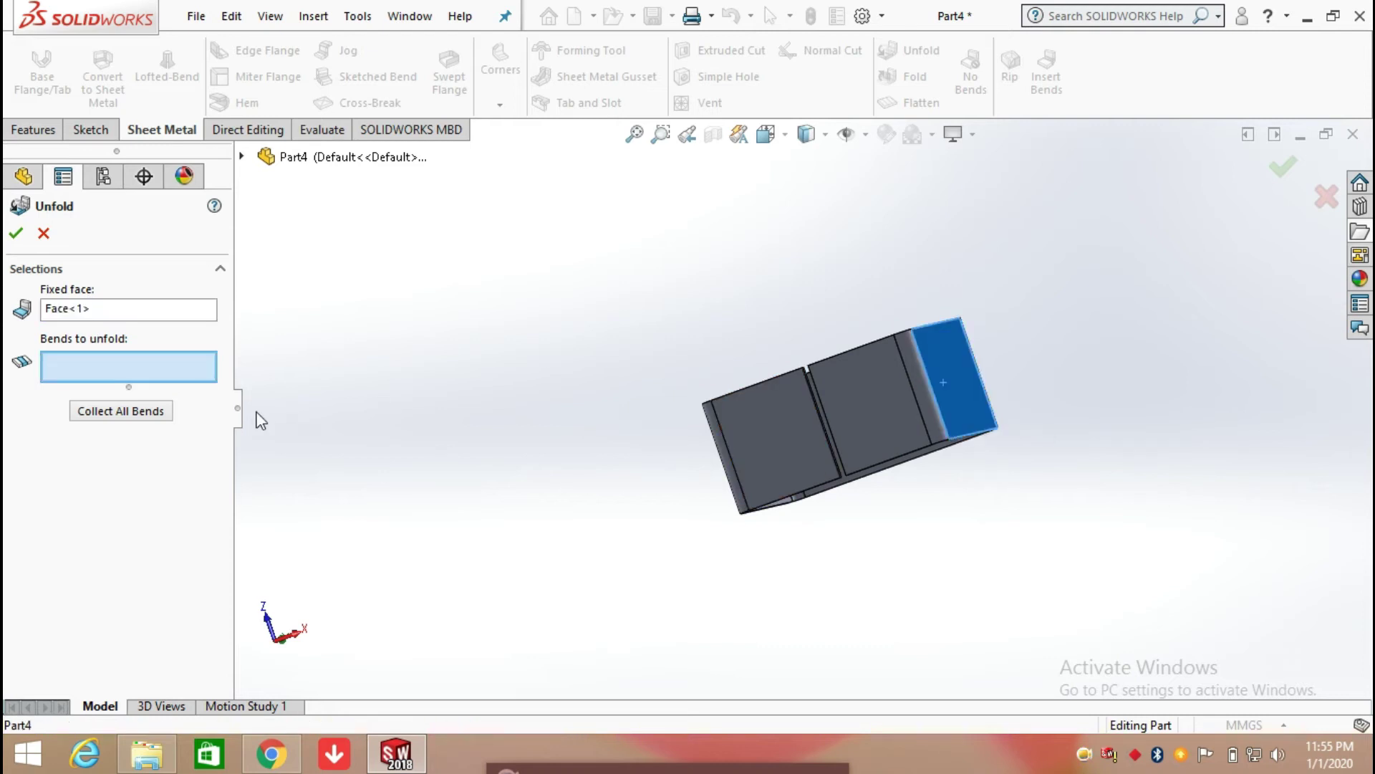
left_click(159, 408)
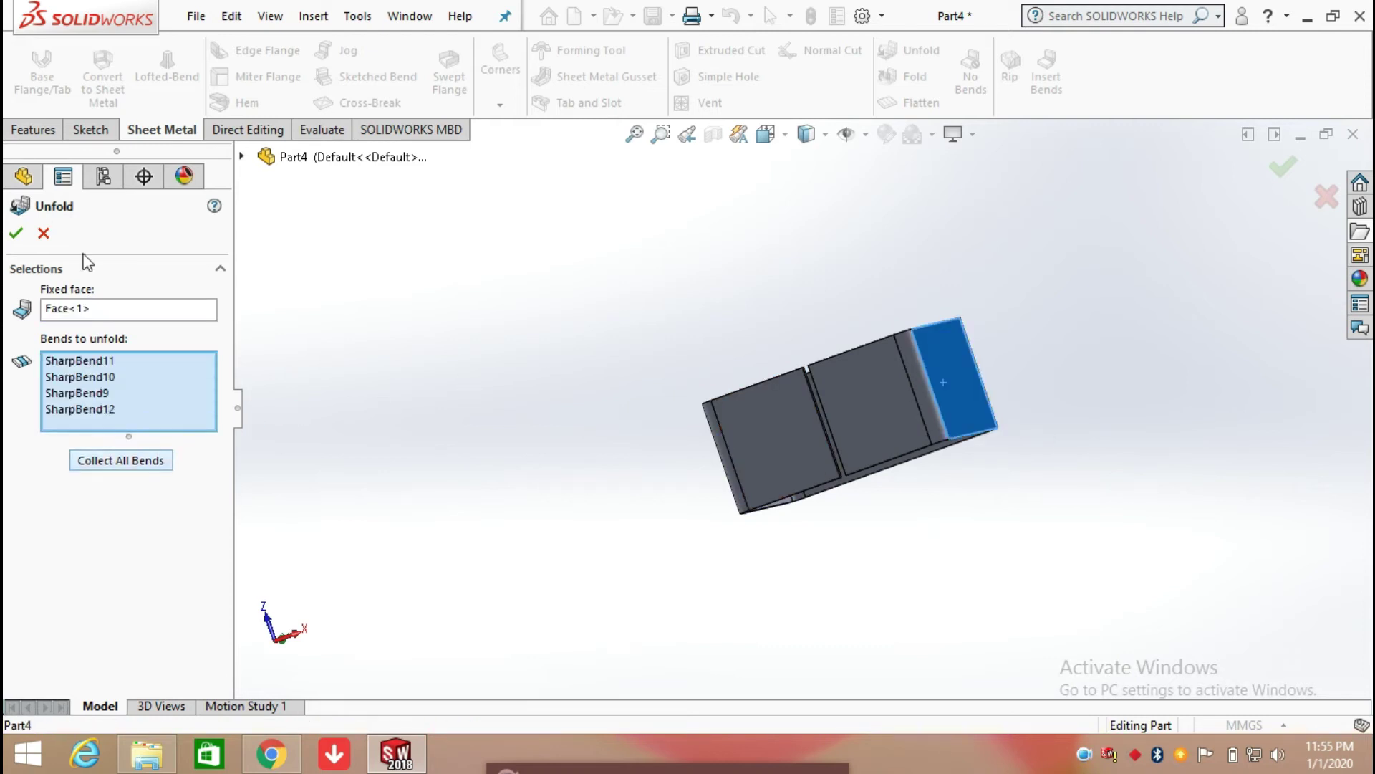
left_click(15, 233)
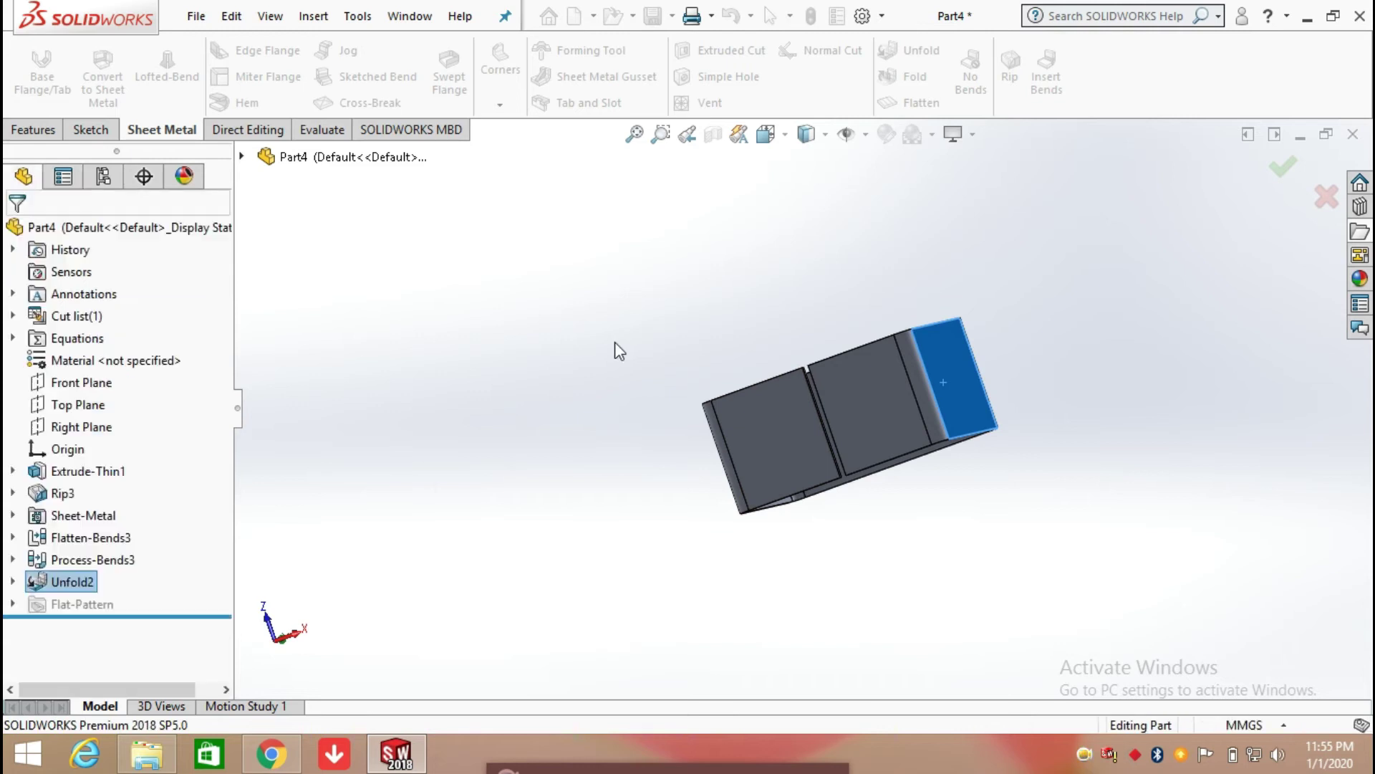
middle_click_drag(727, 423, 649, 285)
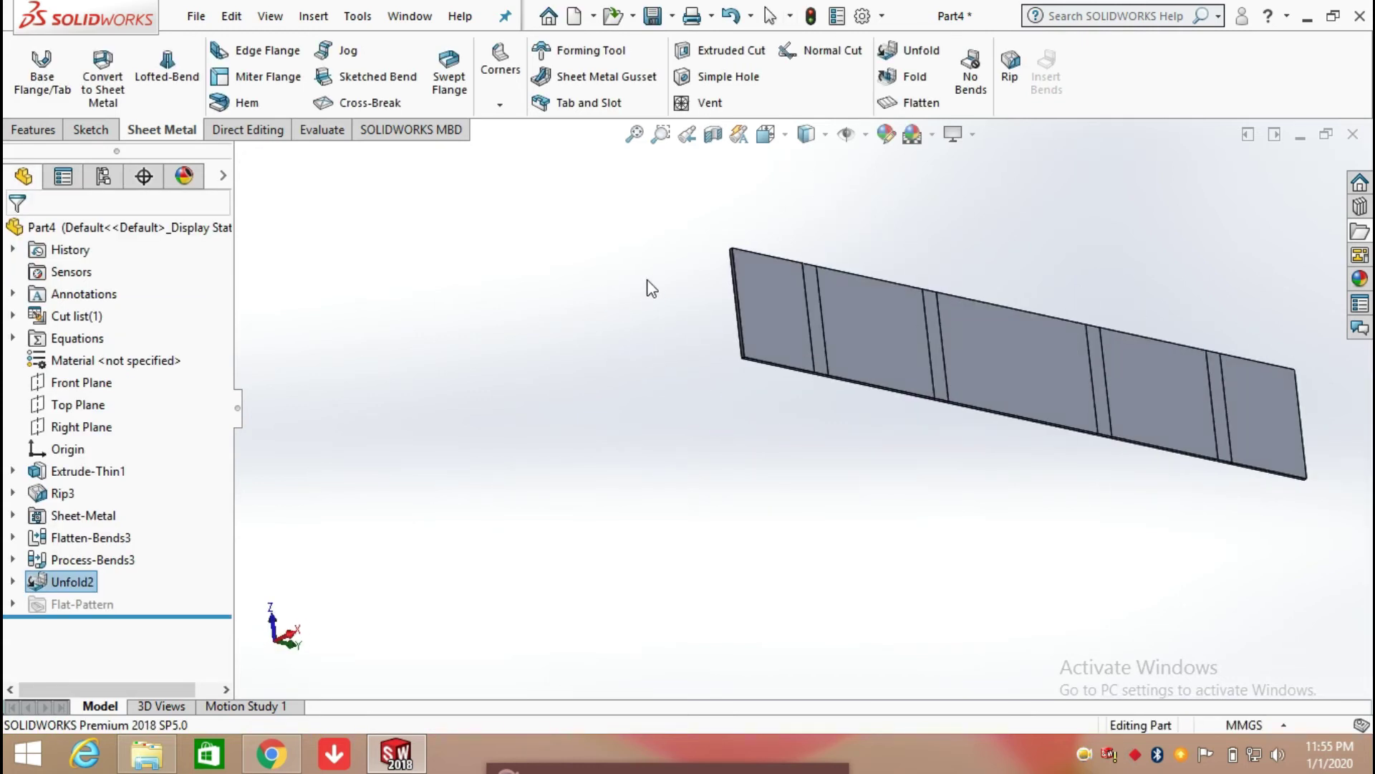
Fold all four bends back up with Face<1> fixed, creating Fold1
left_click(904, 79)
left_click(148, 414)
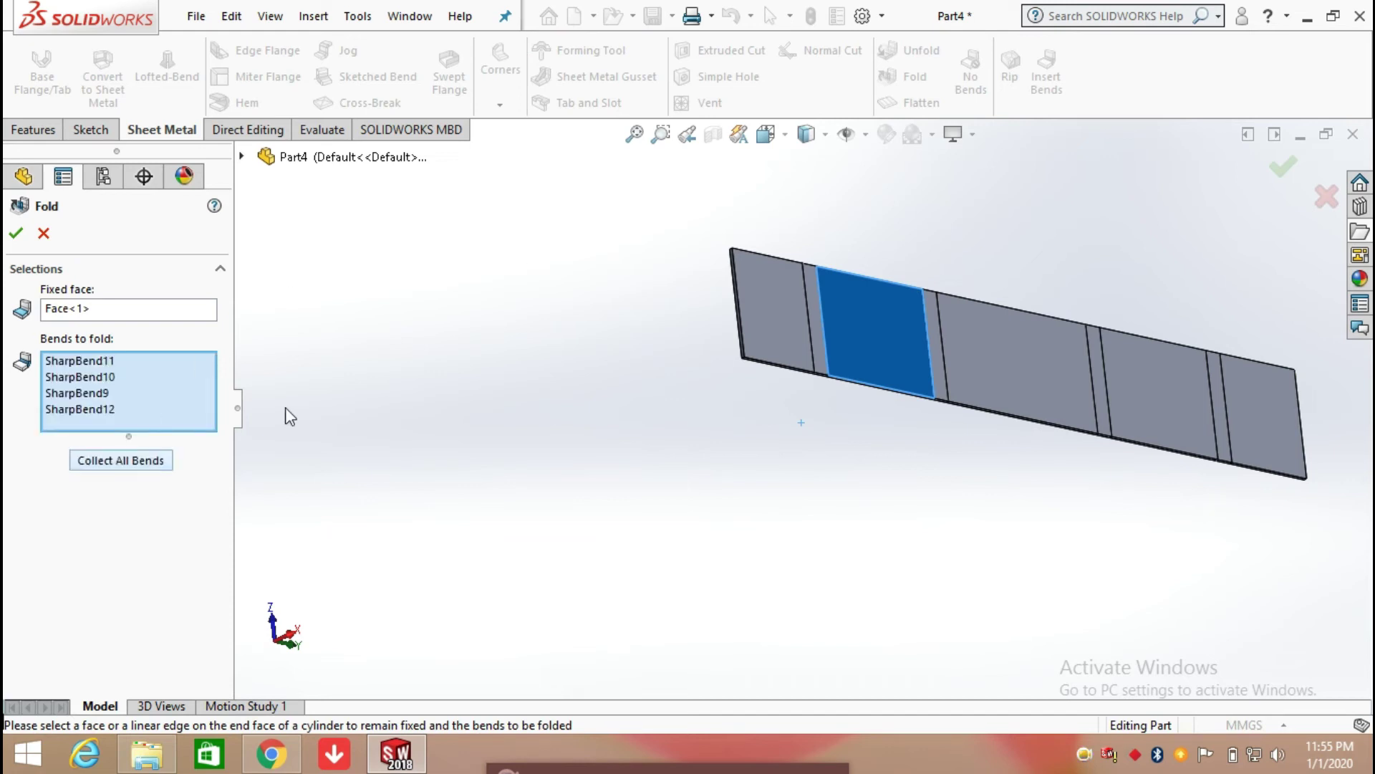
left_click(16, 233)
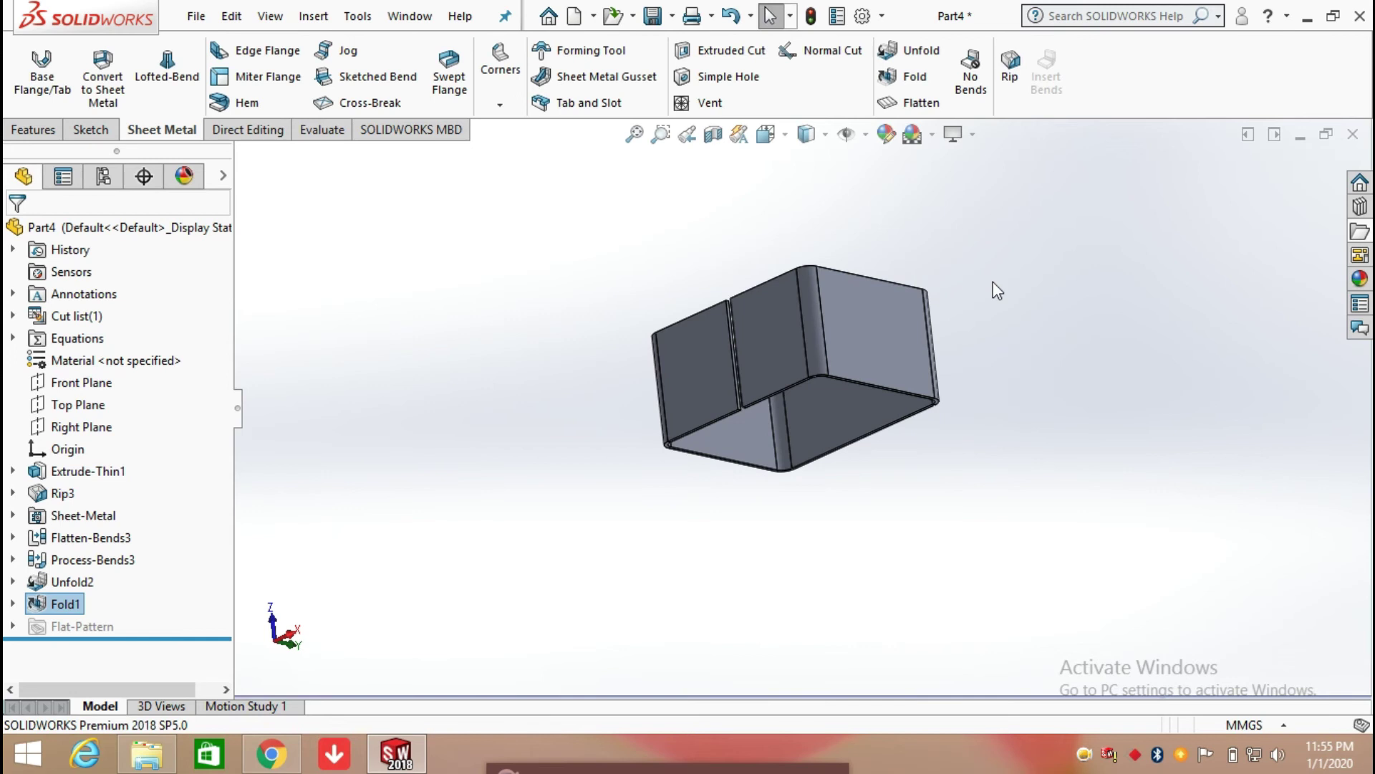
middle_click_drag(998, 290, 932, 416)
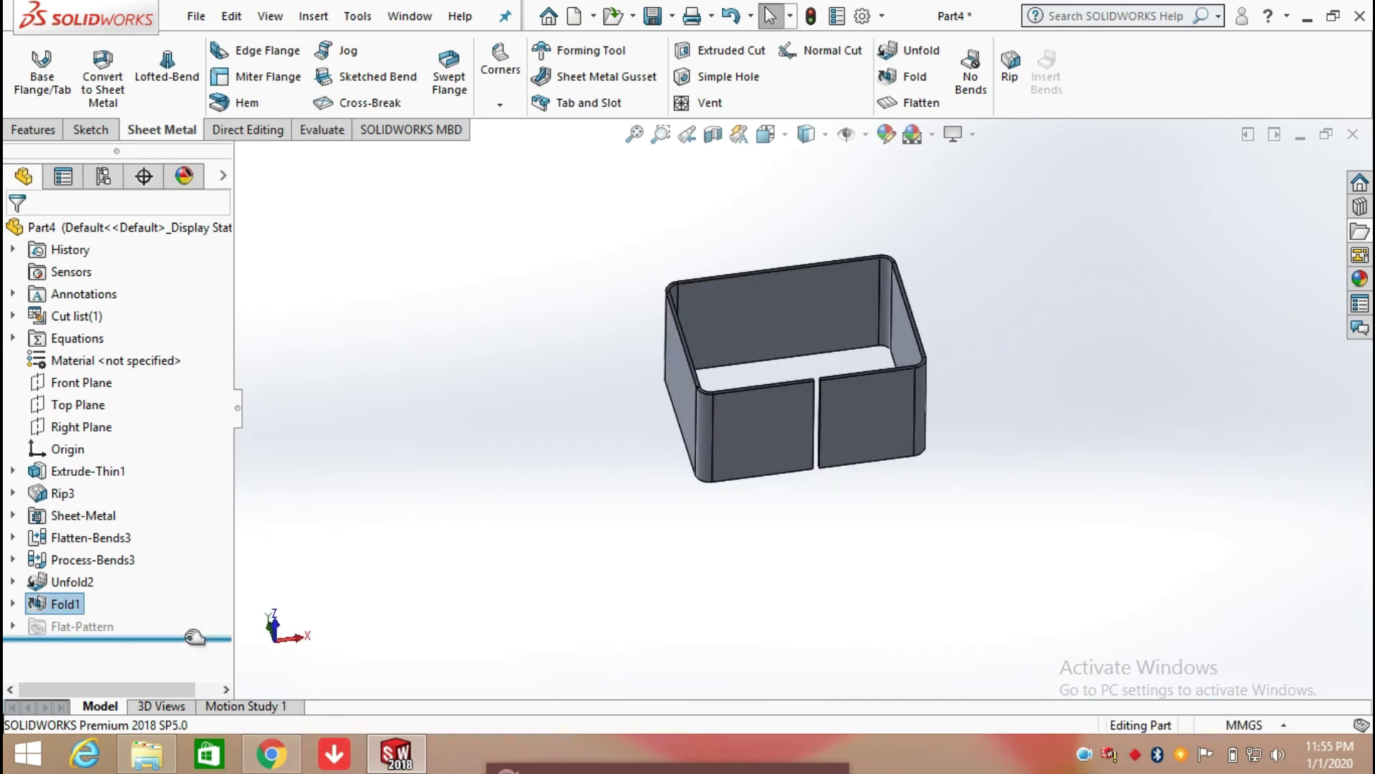
Move the rollback bar to just below Extrude-Thin1 so the plain box shows
left_click_drag(184, 637, 164, 484)
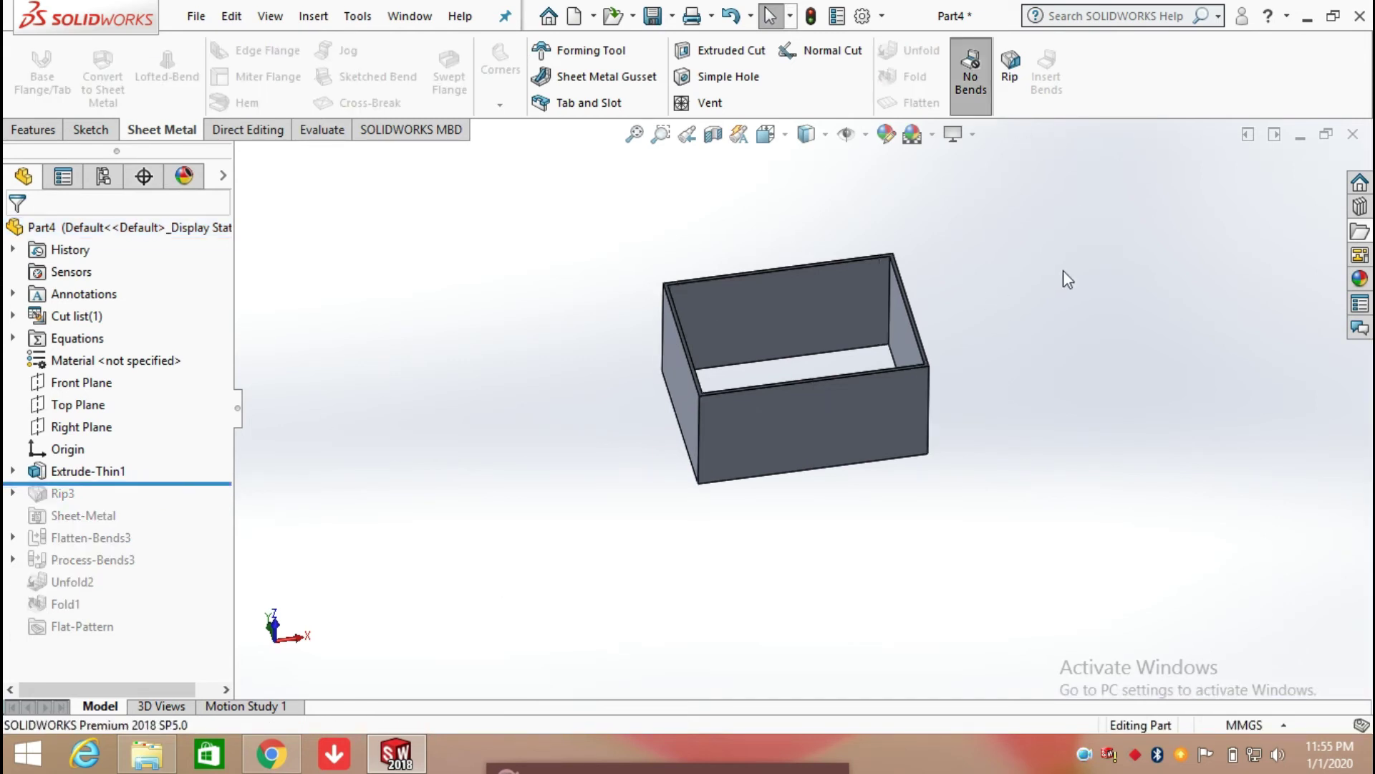
left_click(1012, 71)
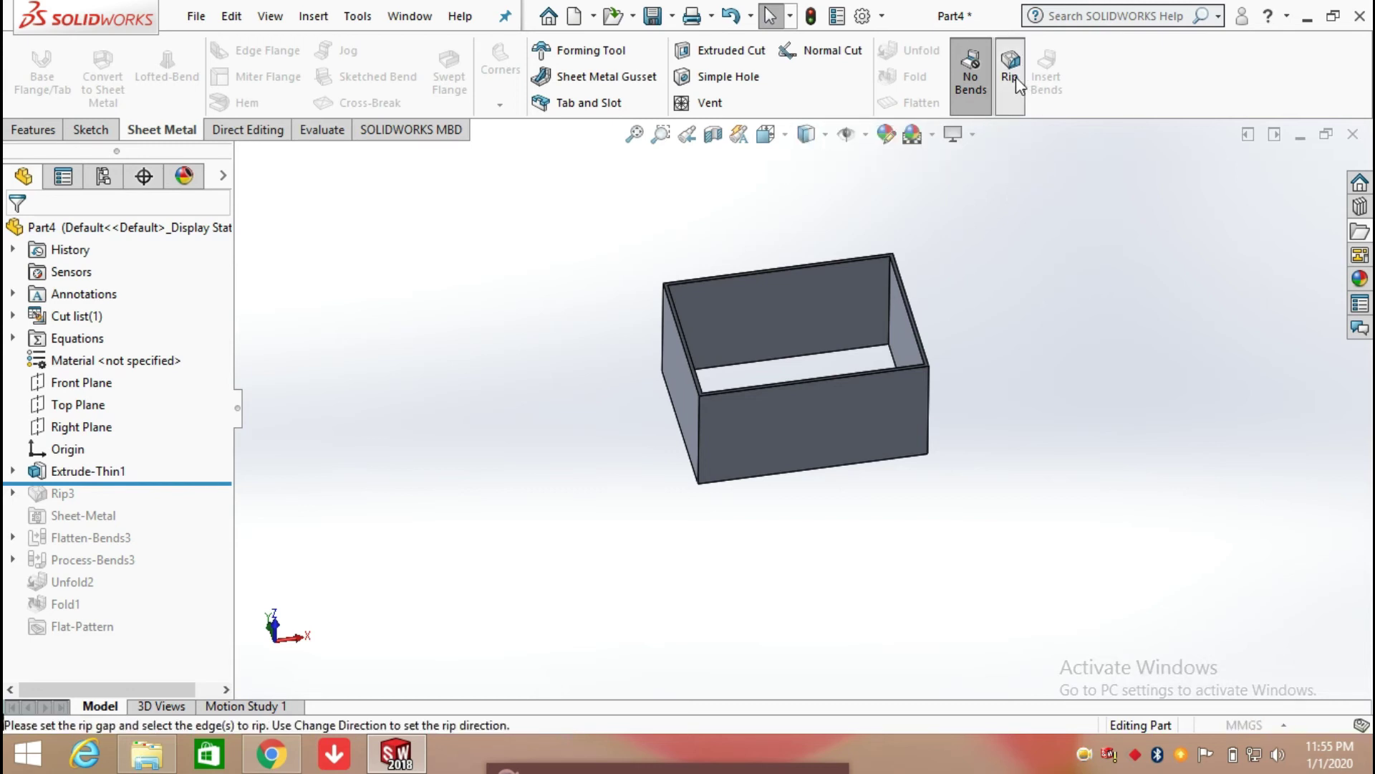
Pick two vertical corner edges for a new rip with a 2 mm gap
scroll(703, 444, "down", 2)
scroll(704, 444, "down", 2)
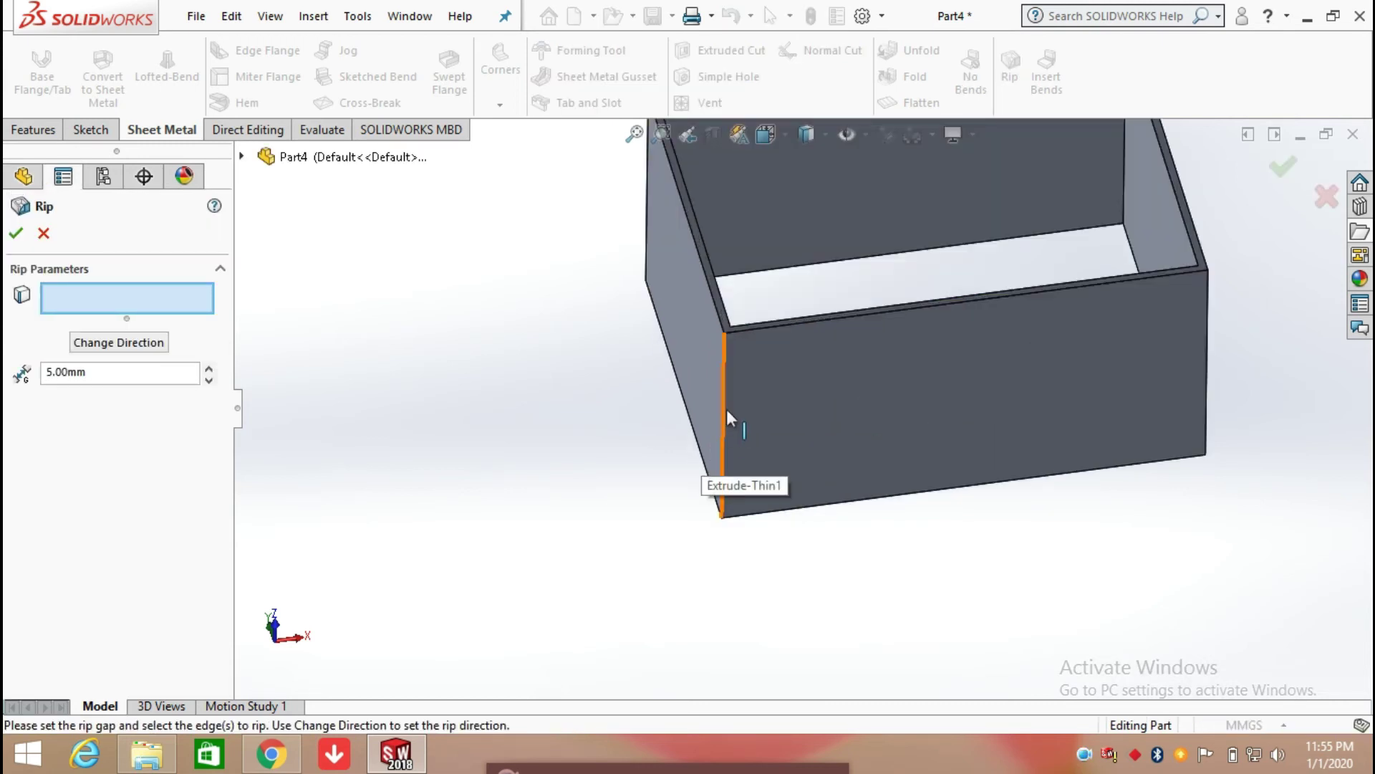
left_click(727, 410)
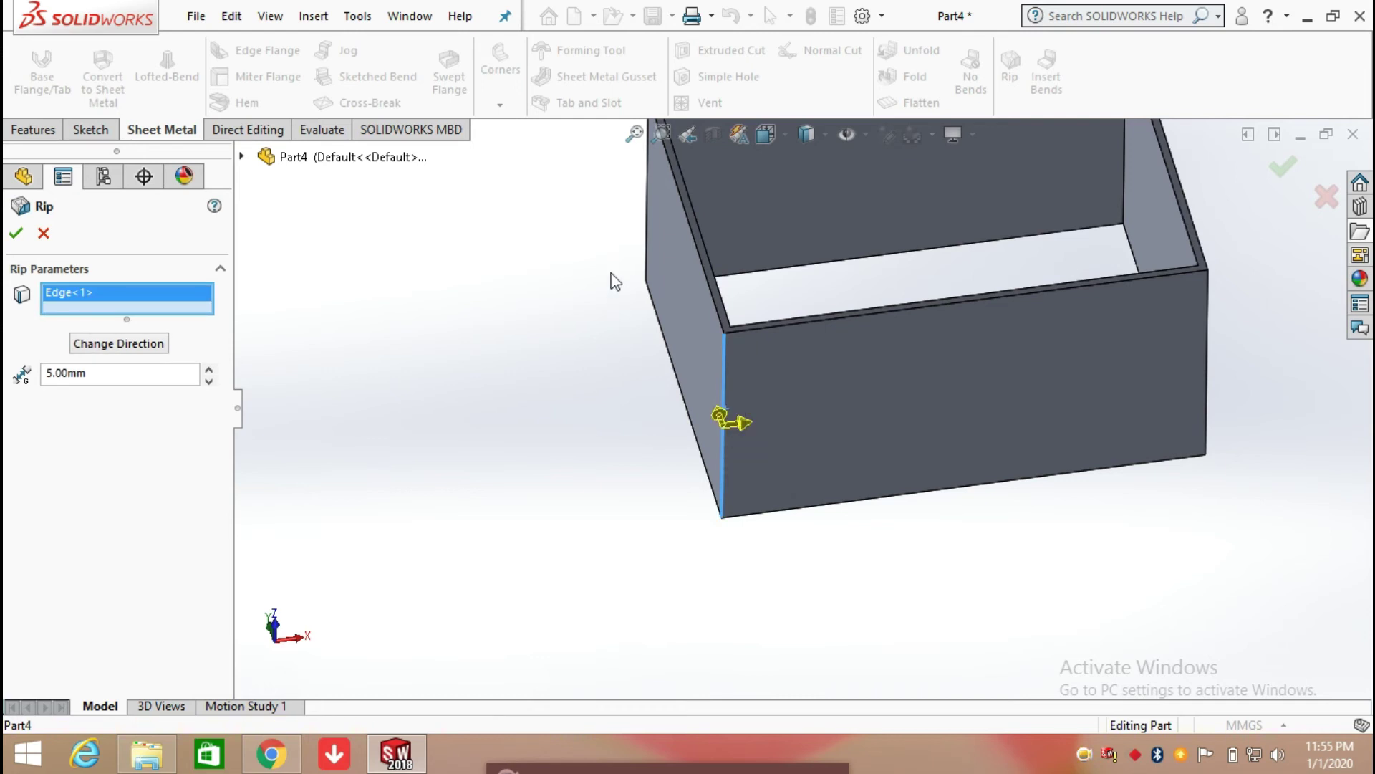
middle_click_drag(652, 282, 783, 212)
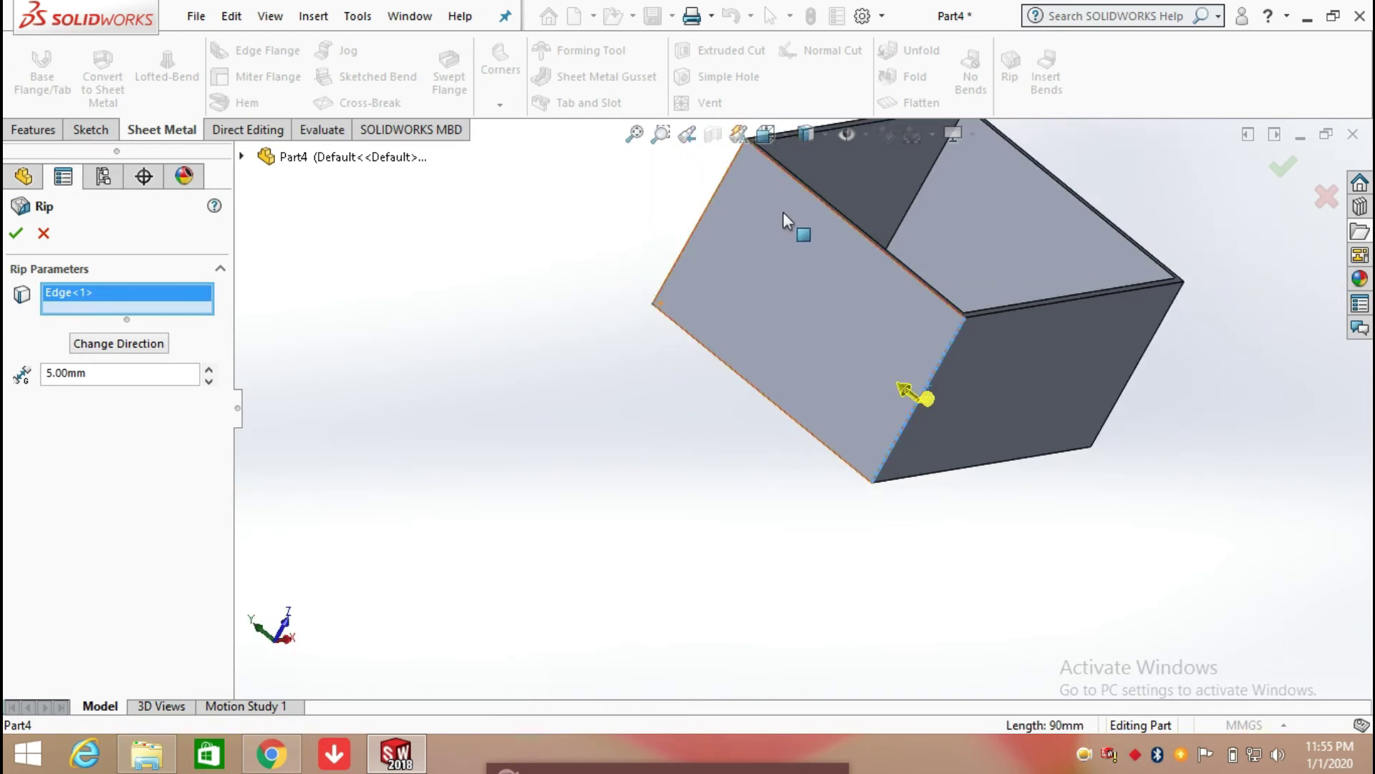
left_click(721, 188)
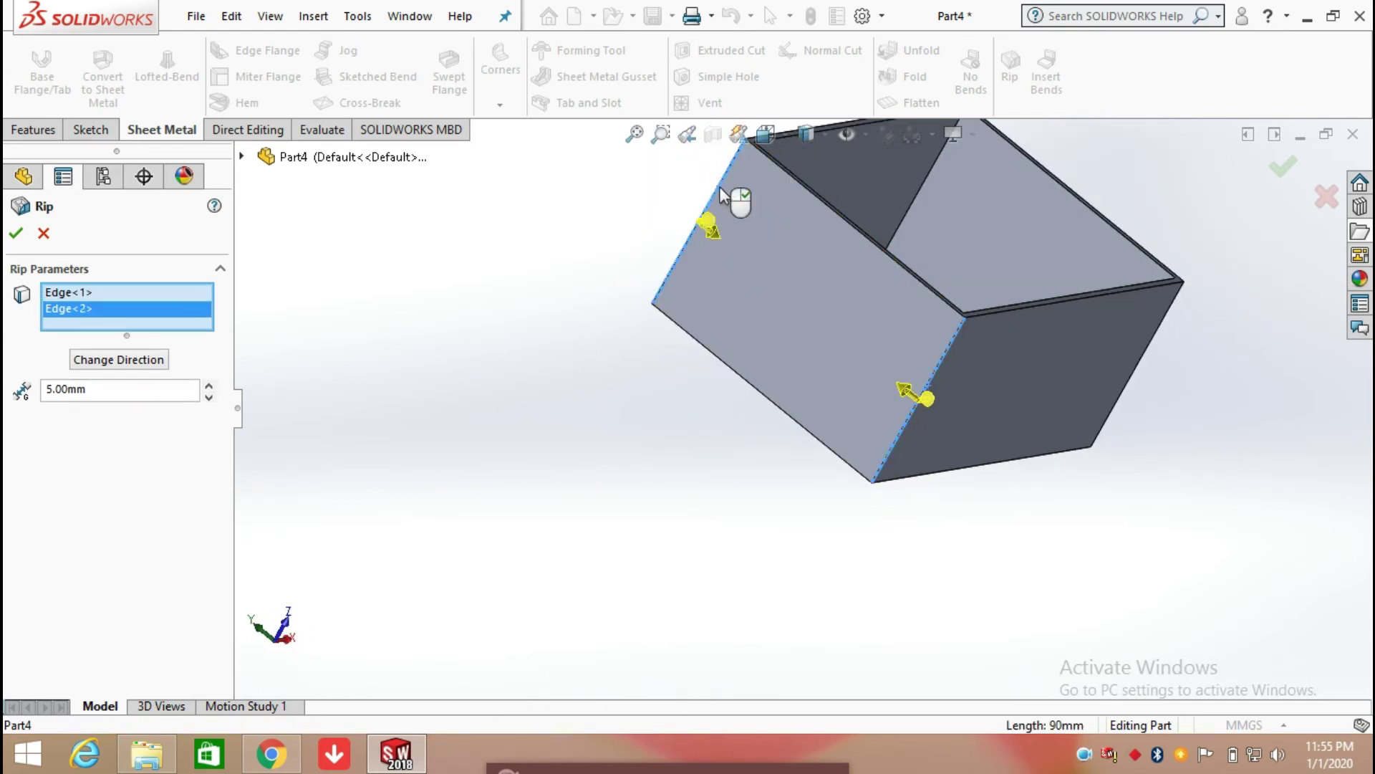
left_click_drag(97, 393, 5, 384)
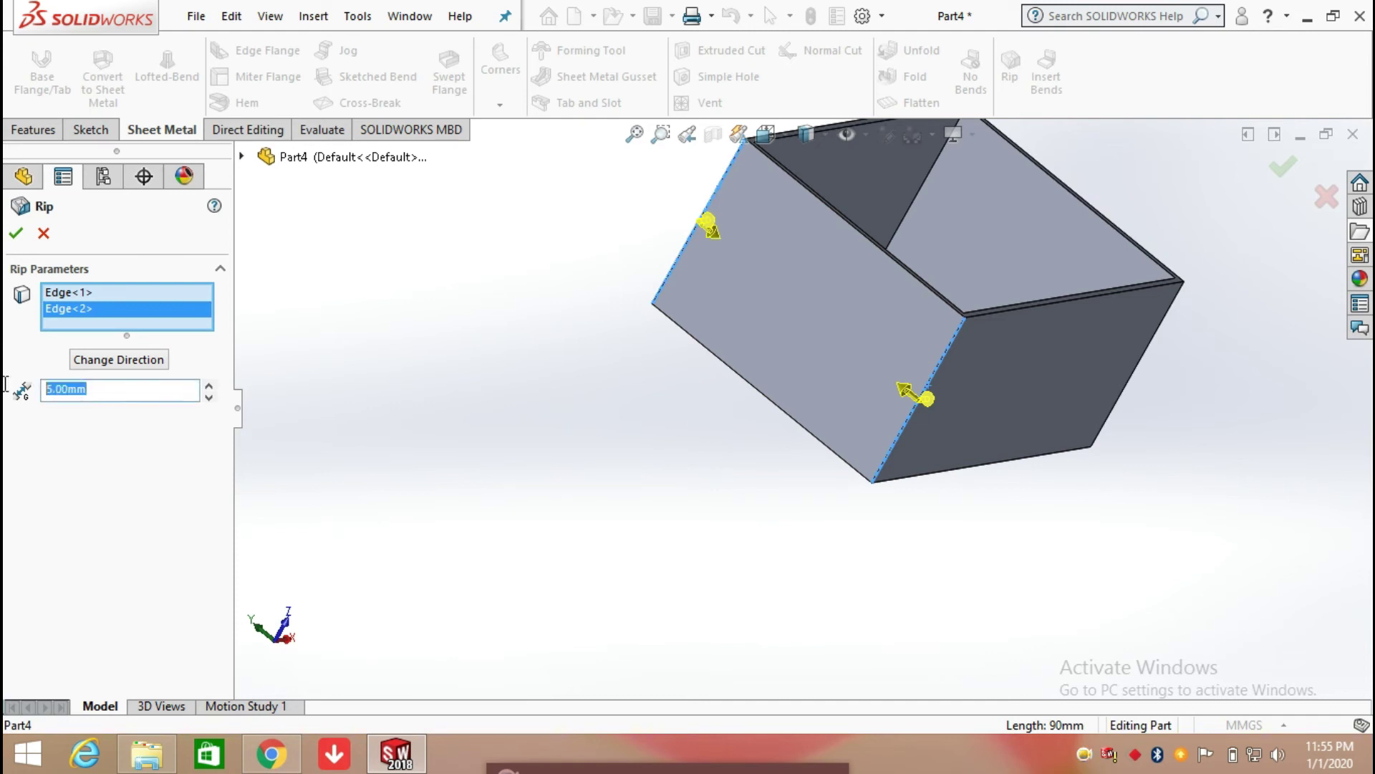
type("2")
key("Return")
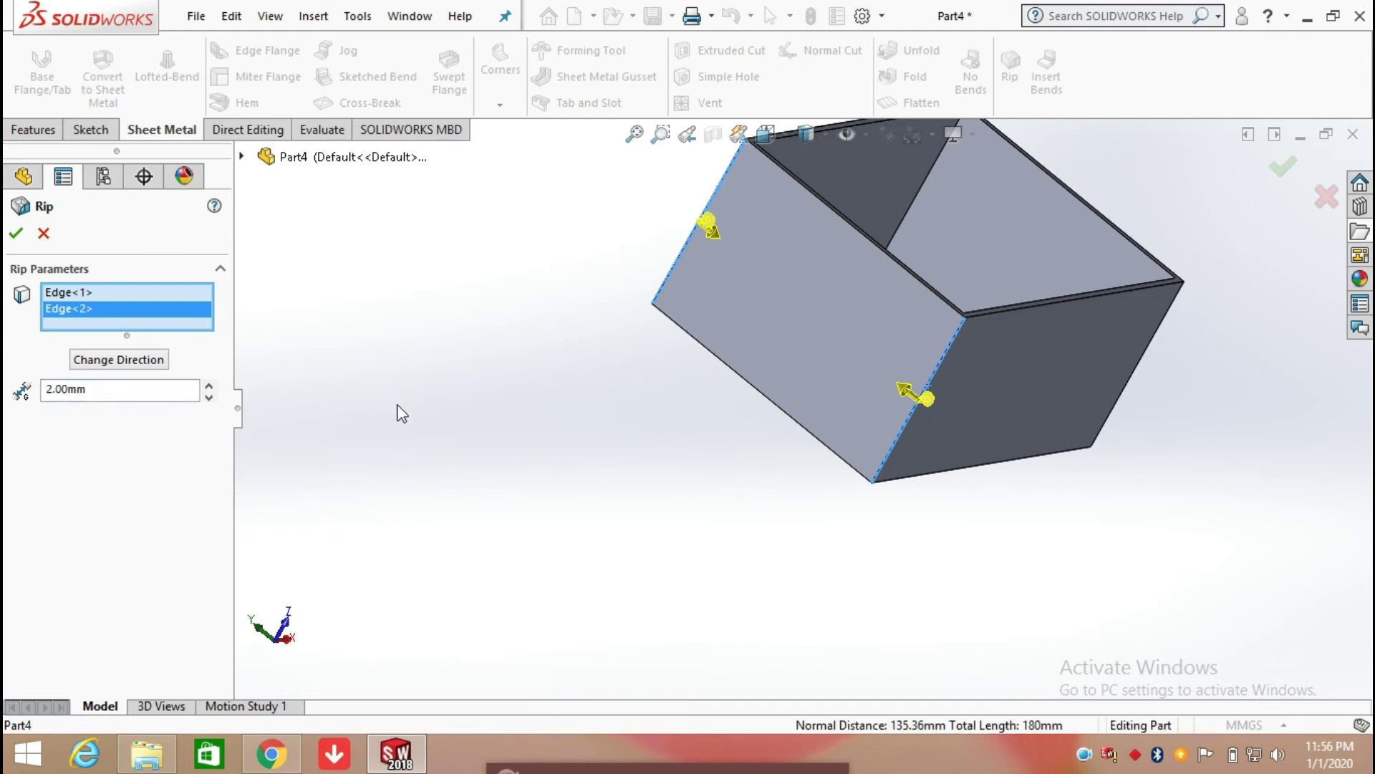
Flip the rip direction, then delete the error-causing second edge and apply Rip5
scroll(881, 393, "down", 2)
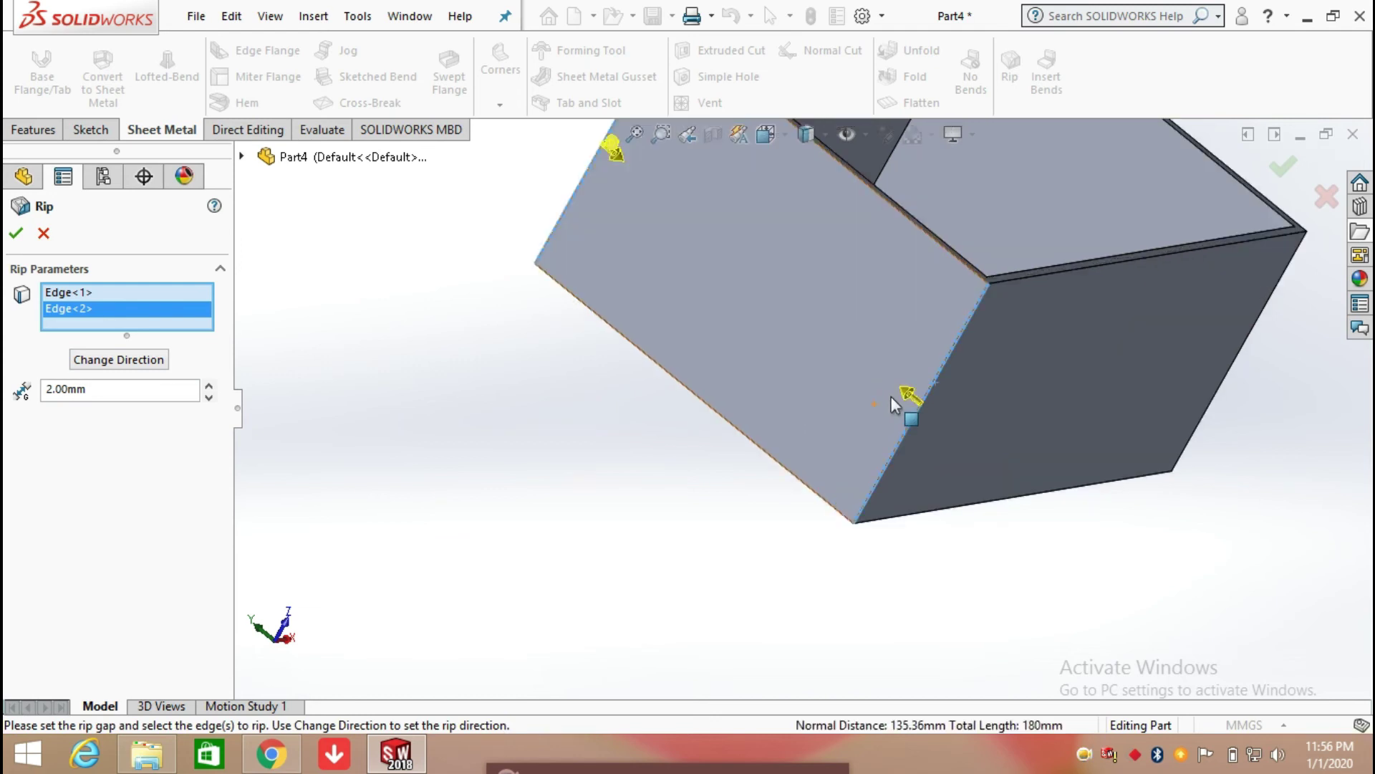
middle_click_drag(877, 387, 640, 401)
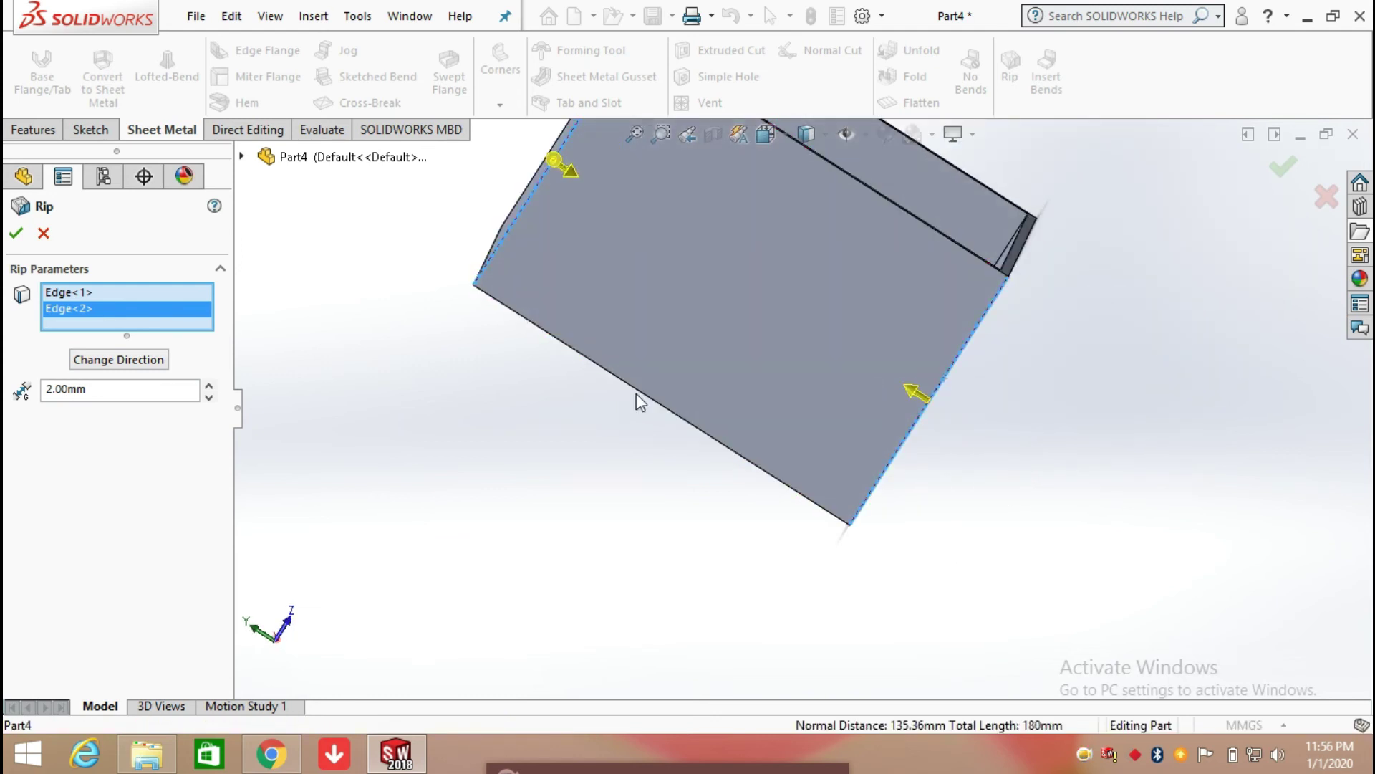
left_click(144, 358)
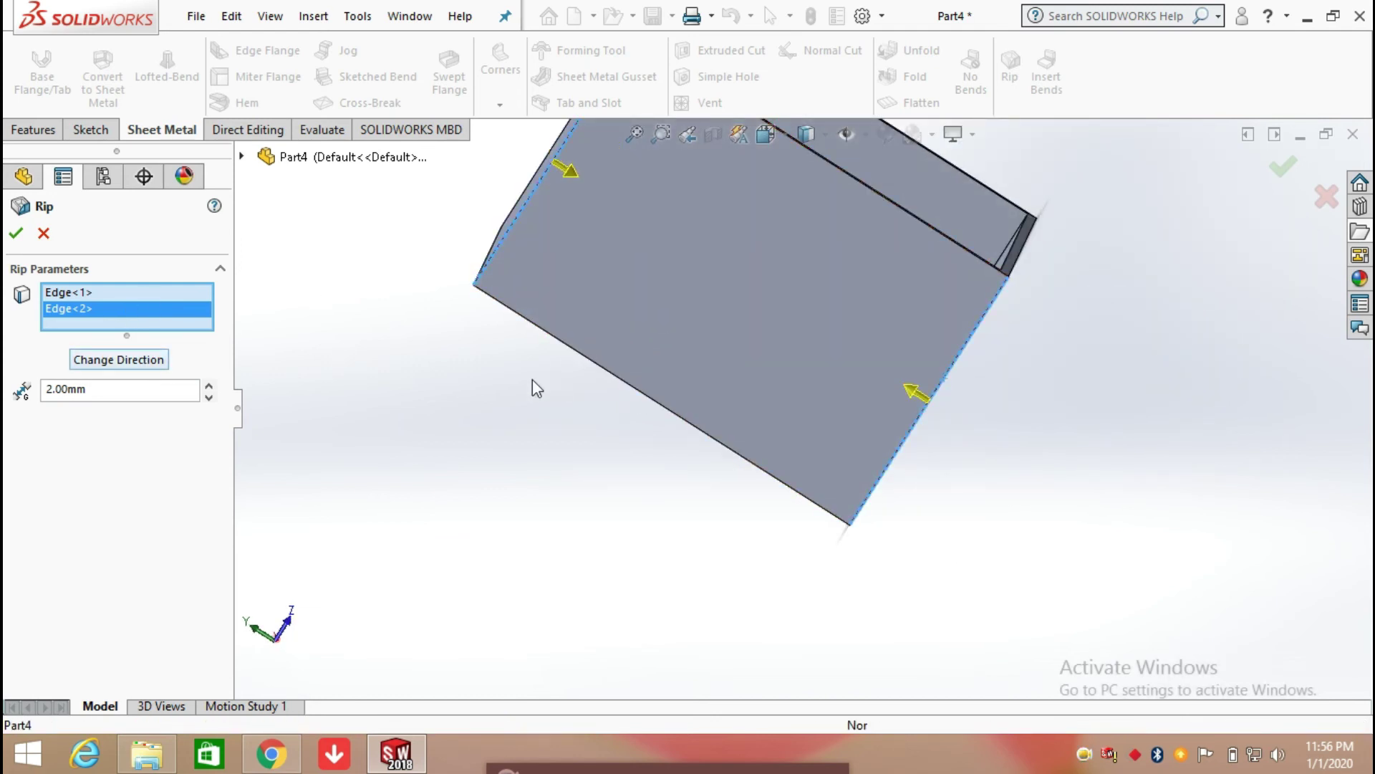
middle_click_drag(537, 388, 488, 451)
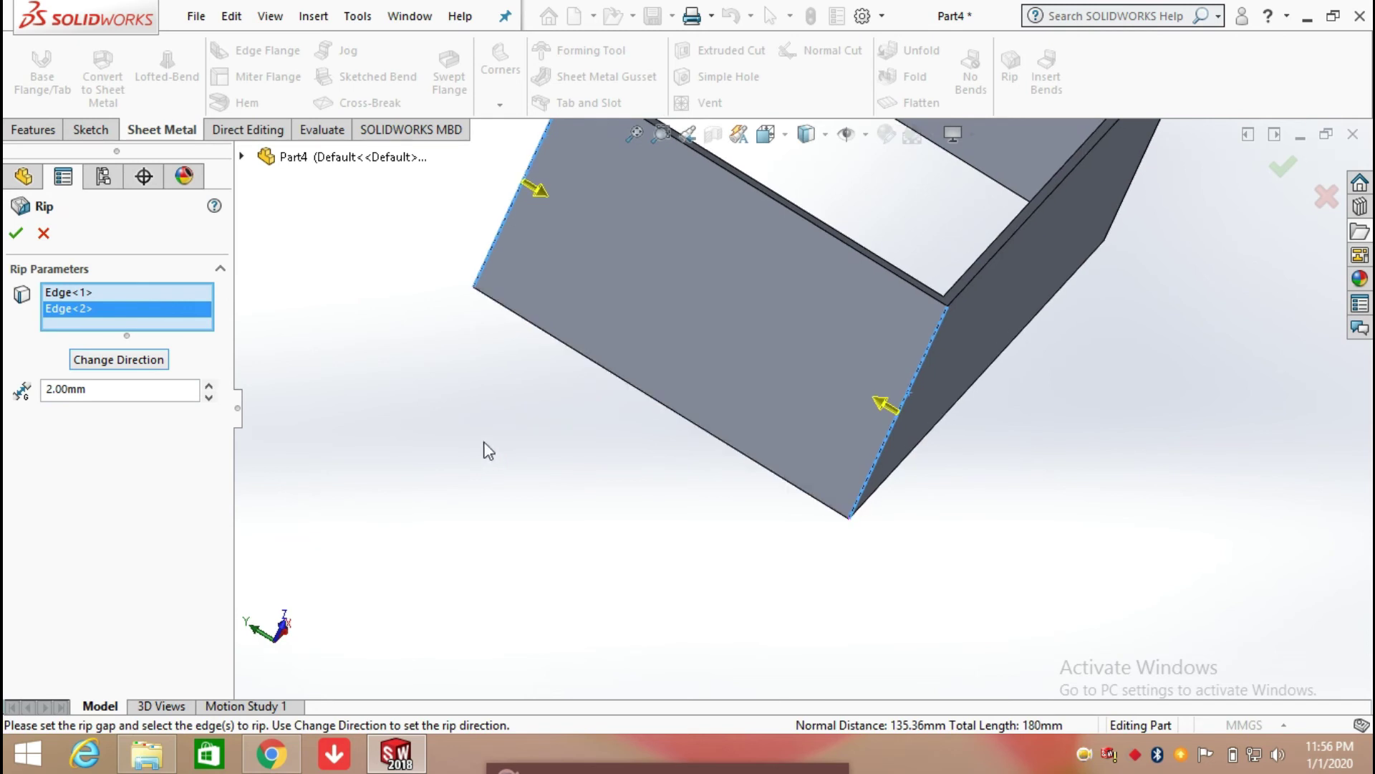
left_click(16, 234)
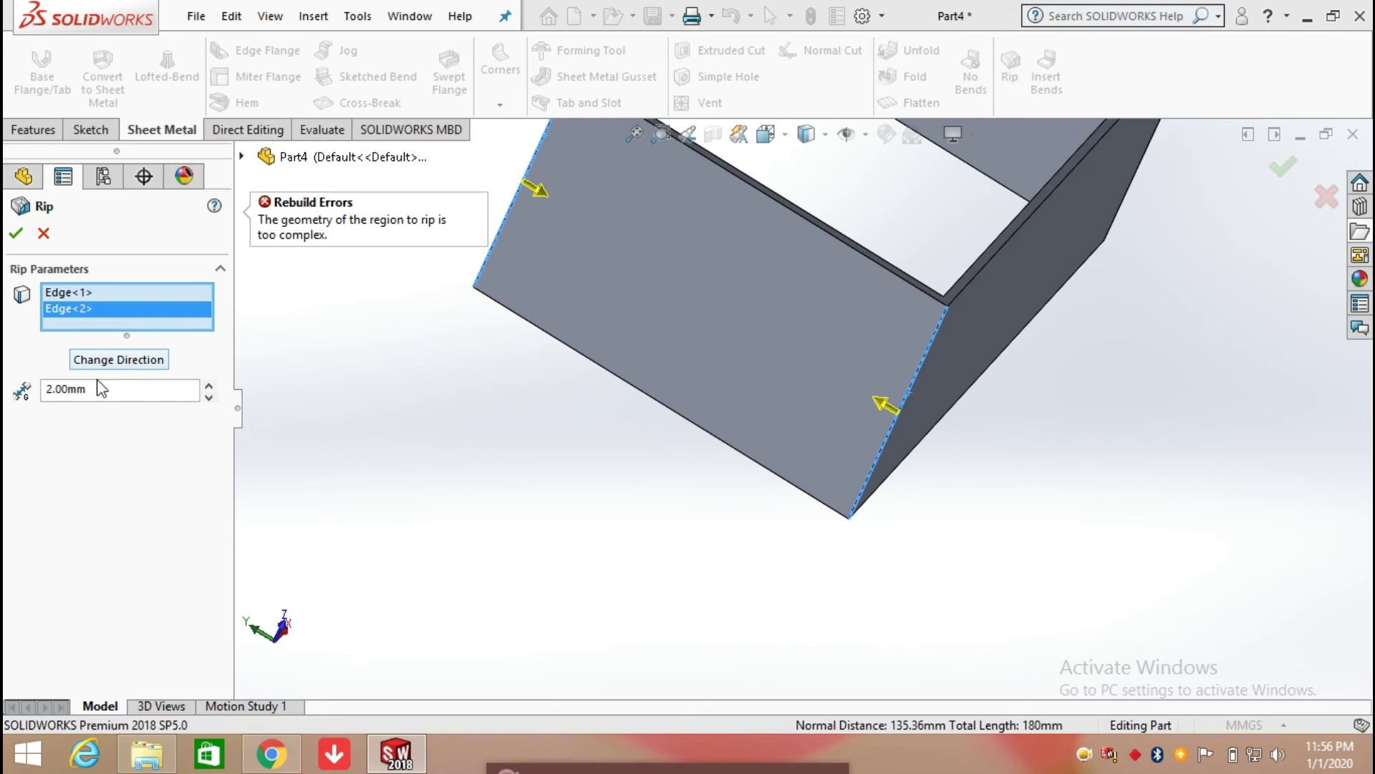
right_click(93, 322)
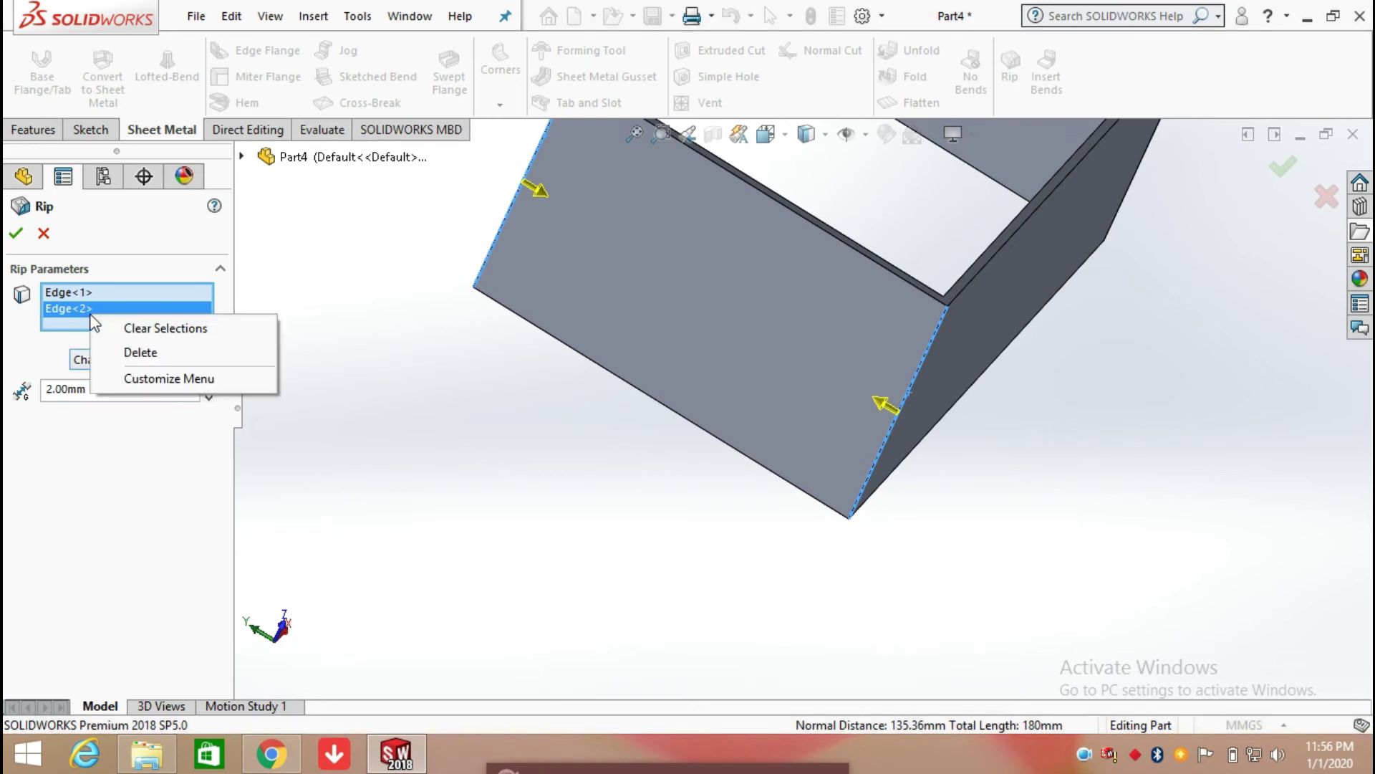
left_click(139, 352)
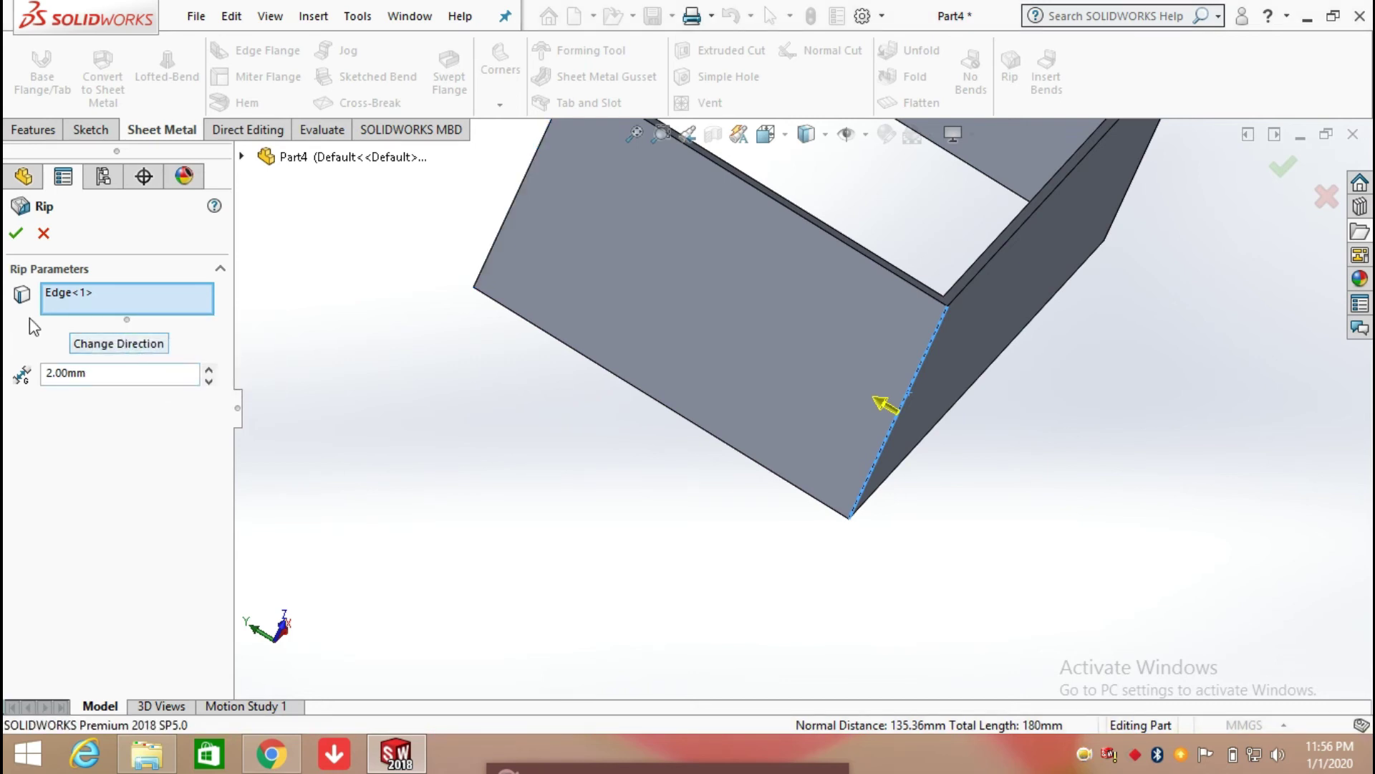
left_click(15, 234)
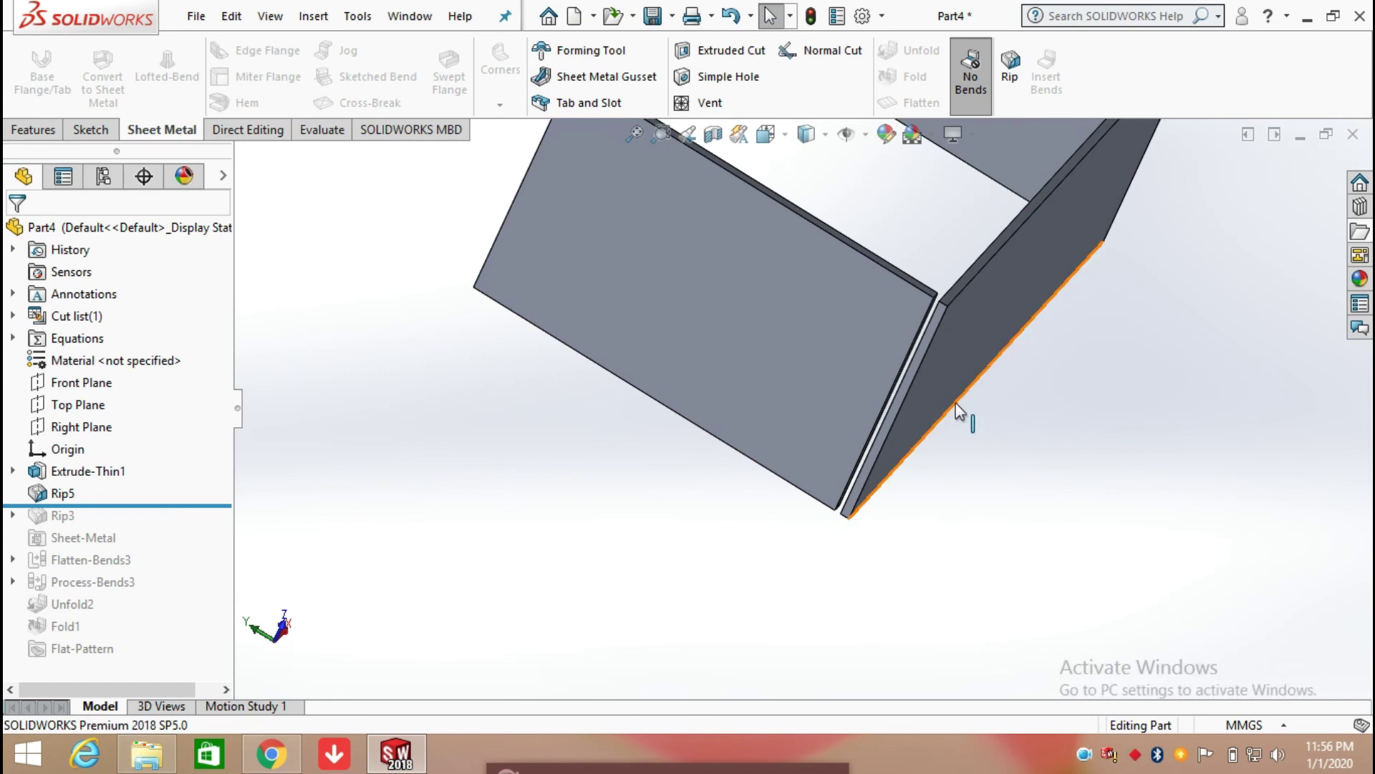
Orbit and zoom to inspect the narrow corner seam opened by Rip5
middle_click_drag(960, 413, 823, 528)
scroll(936, 267, "up", 3)
scroll(847, 427, "down", 5)
scroll(827, 435, "up", 5)
scroll(844, 433, "down", 5)
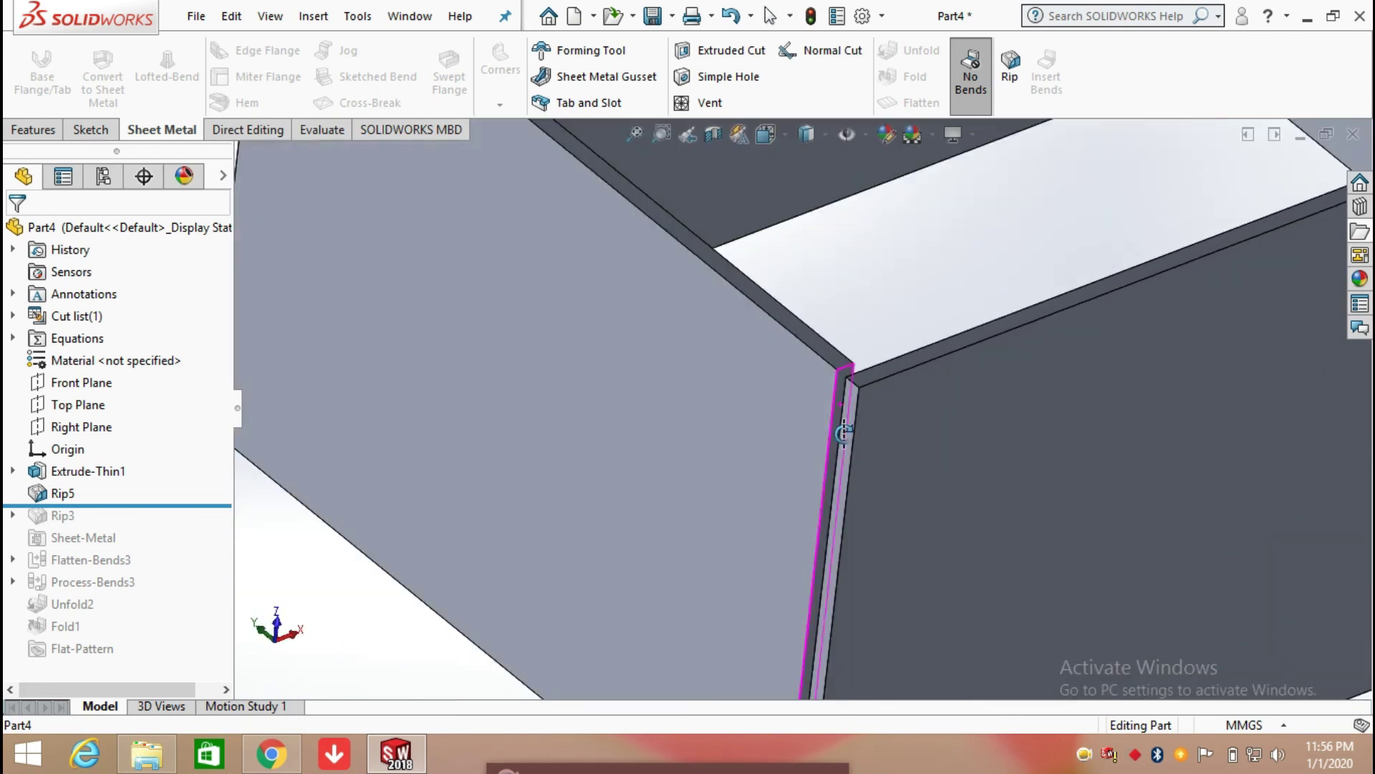
scroll(843, 433, "up", 5)
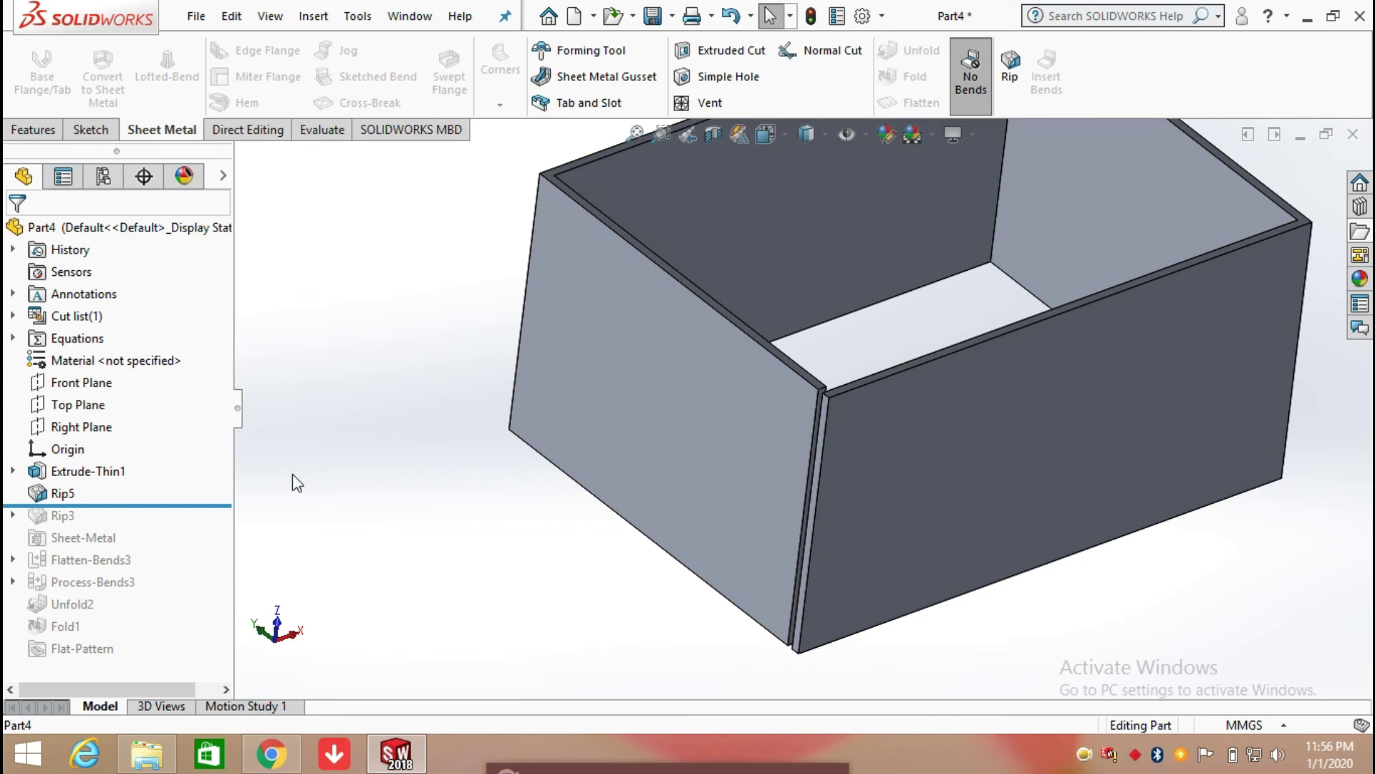
Suppress the corner rip feature Rip5 from its right-click menu
left_click(60, 495)
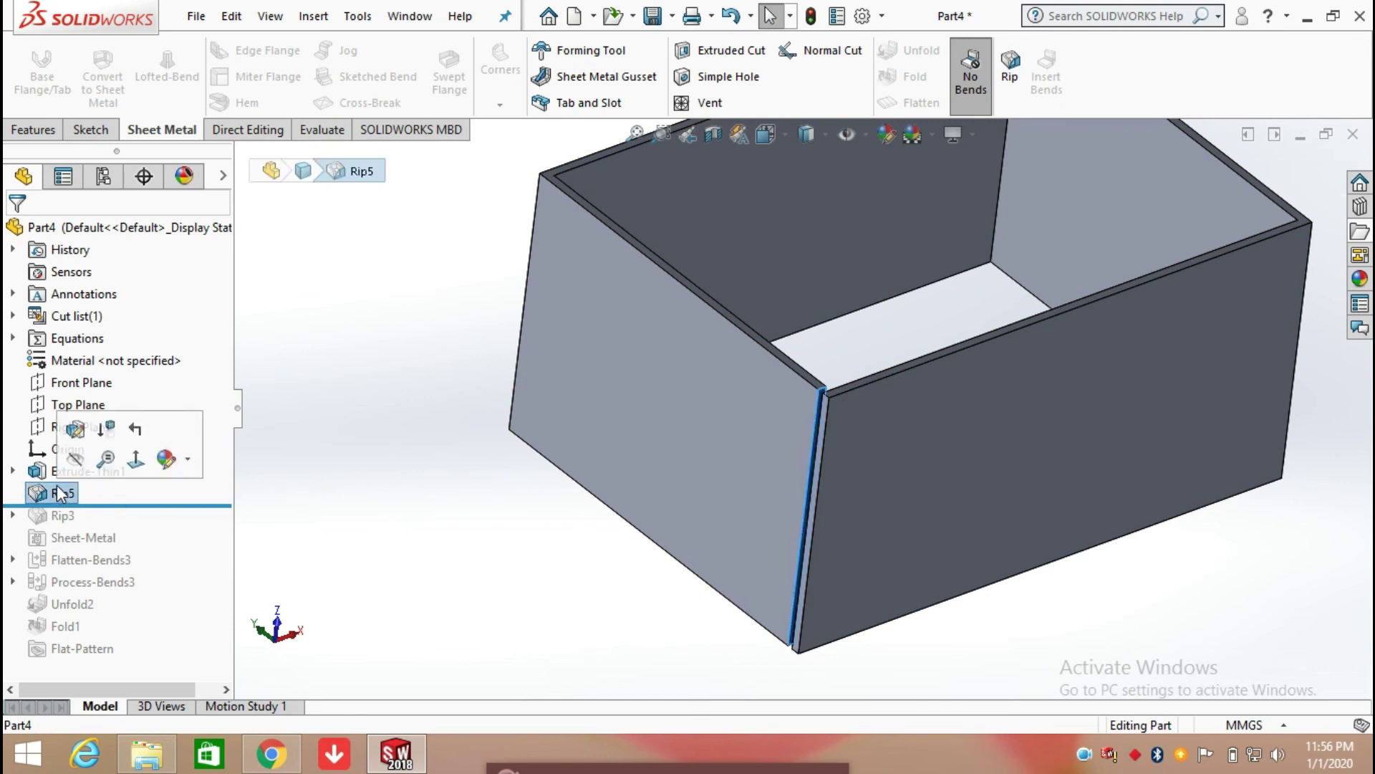
right_click(61, 494)
key("Escape")
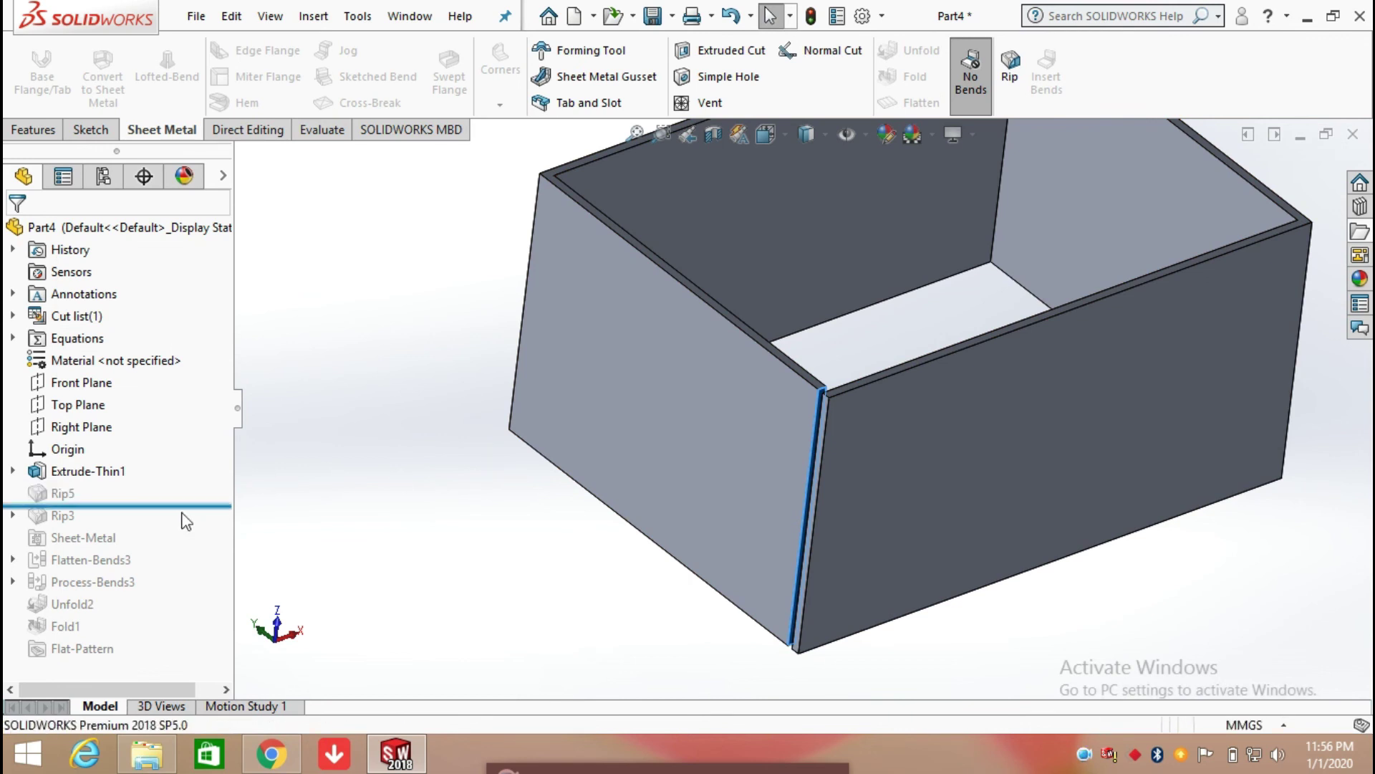
Roll forward below Fold1 so the front wall again shows Rip3's two panels, then minimize SOLIDWORKS
left_click_drag(186, 501, 141, 649)
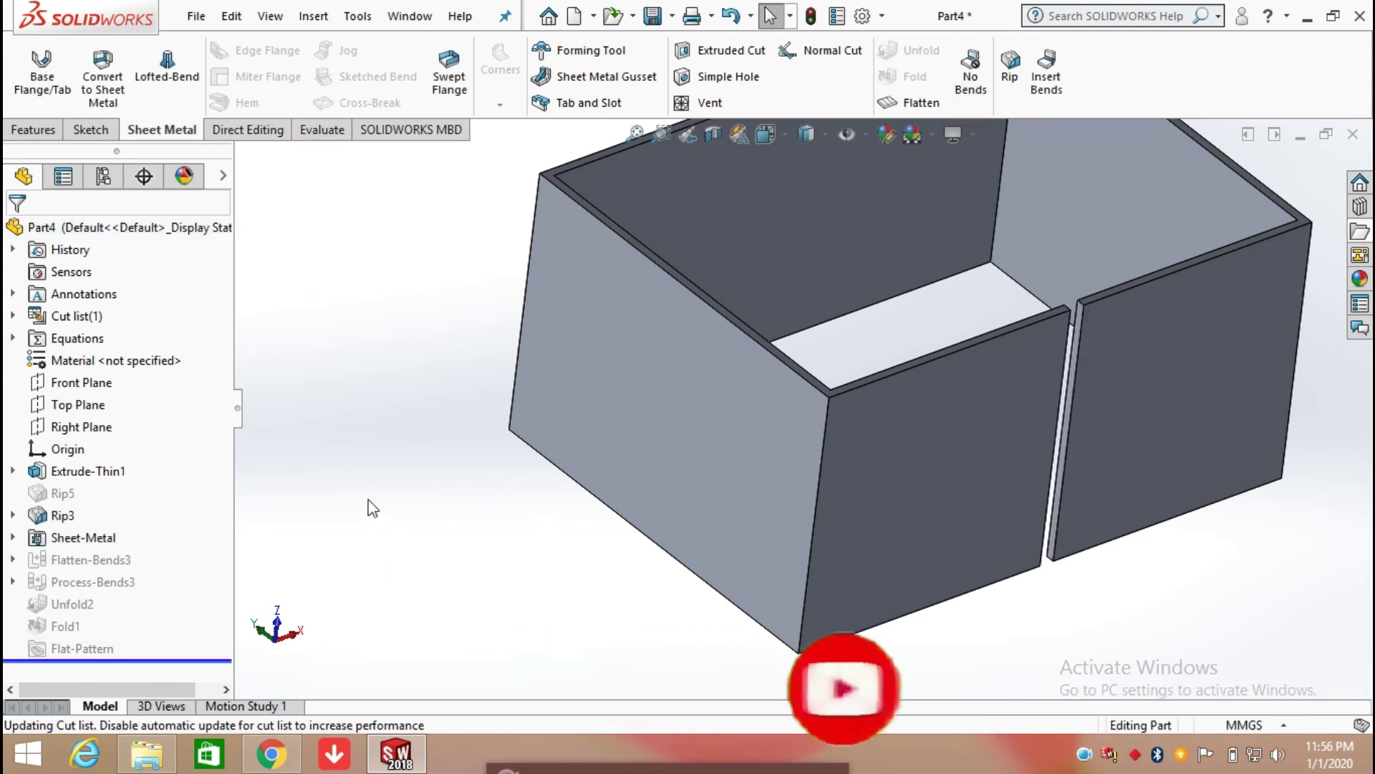
middle_click_drag(581, 572, 622, 504)
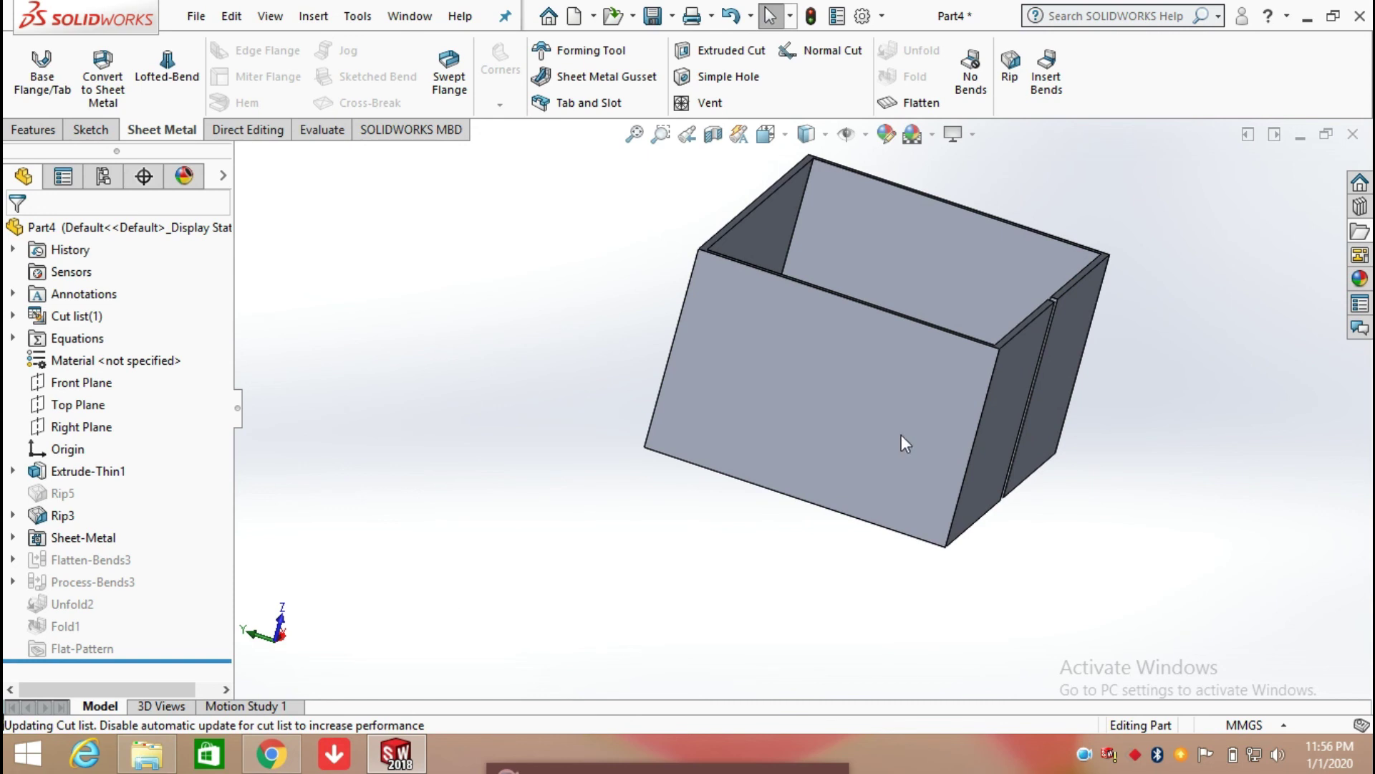
left_click(1308, 17)
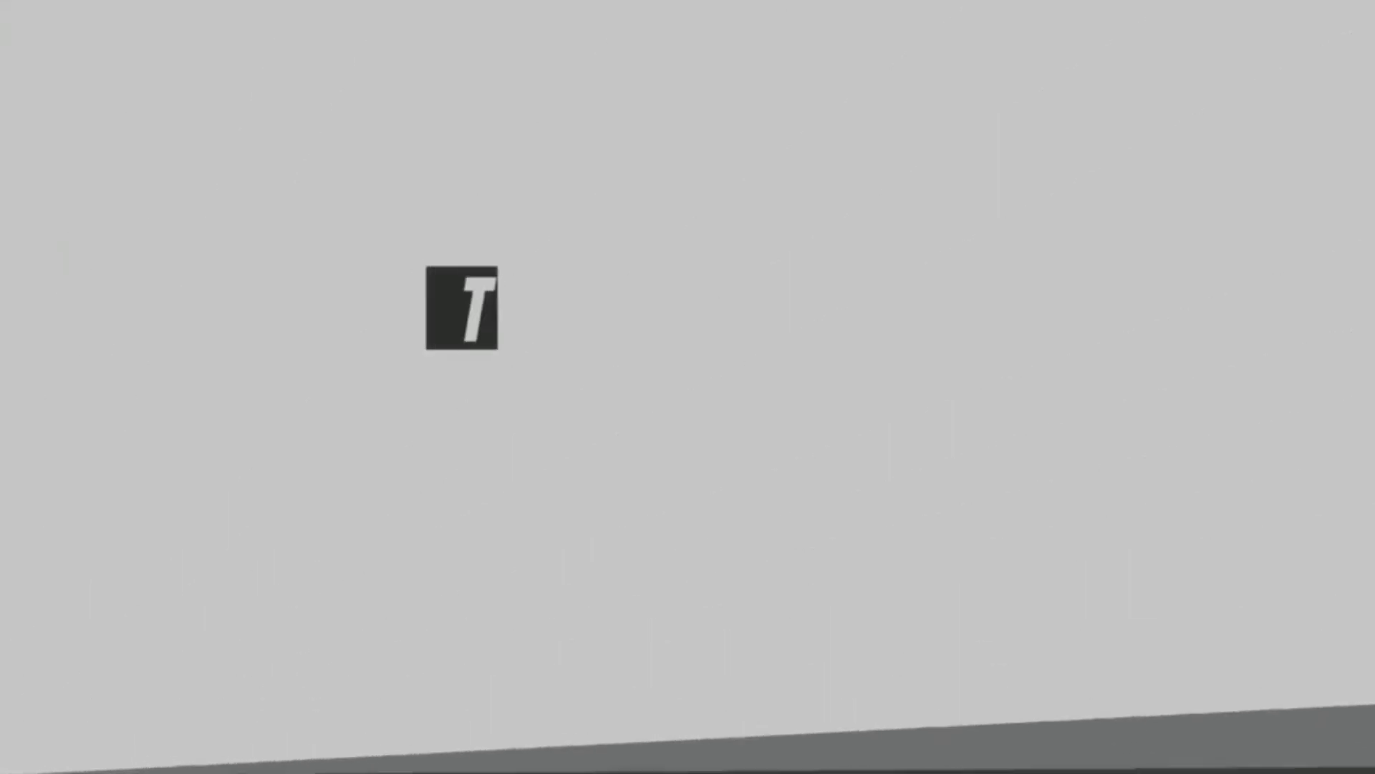